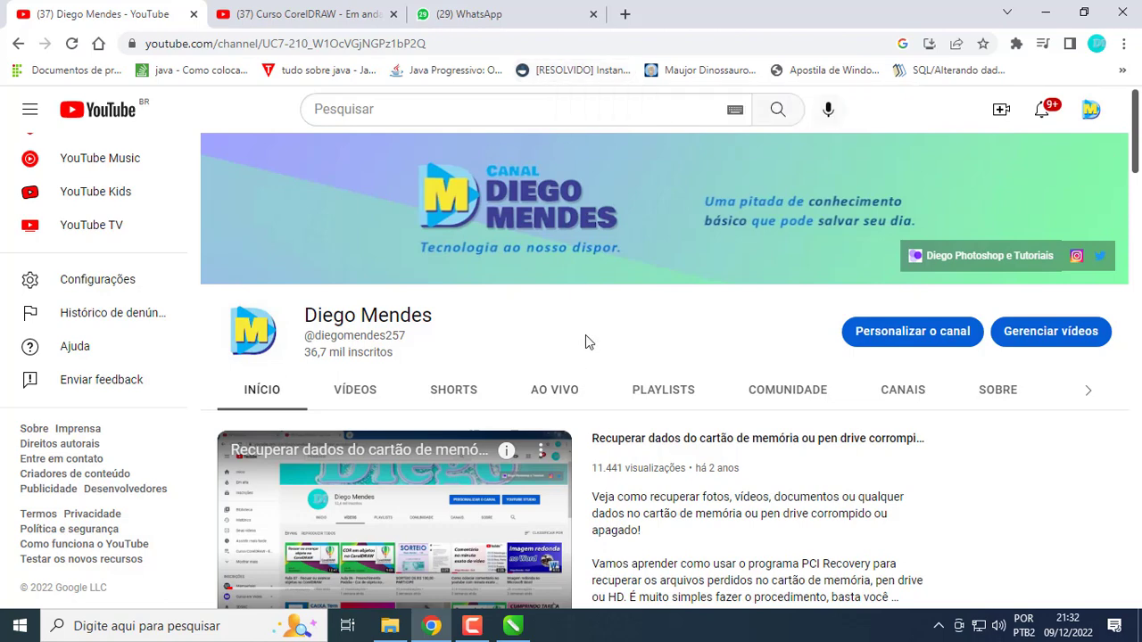
# - Look through the lessons of the "Curso CorelDRAW - Em andamento" playlist on YouTube
pyautogui.click(308, 14)
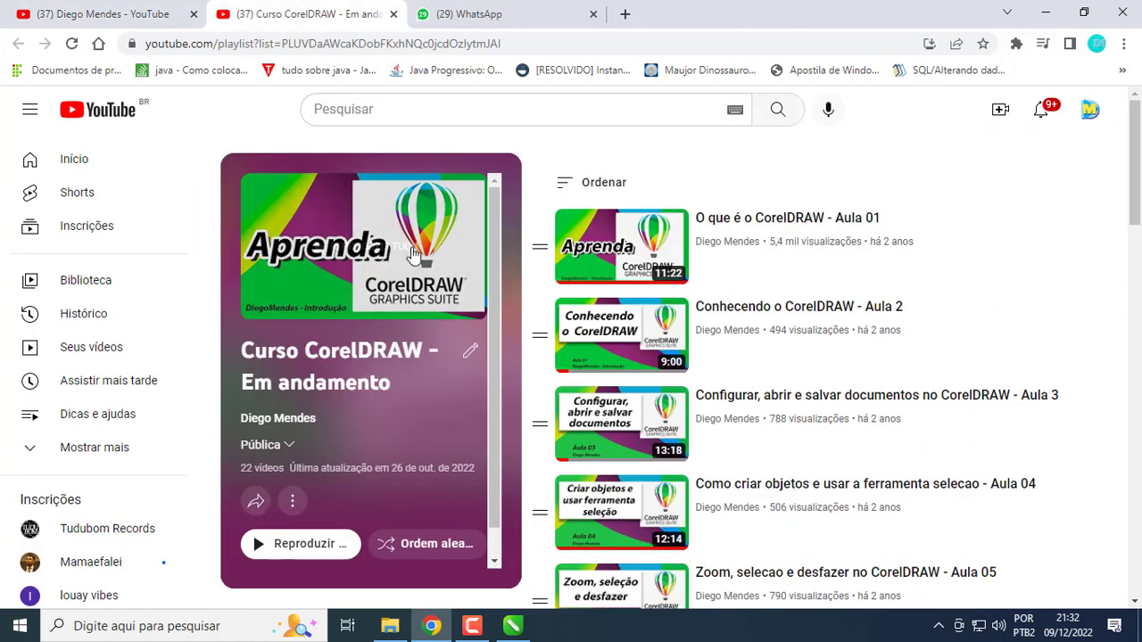
pyautogui.scroll(-4, 761, 250)
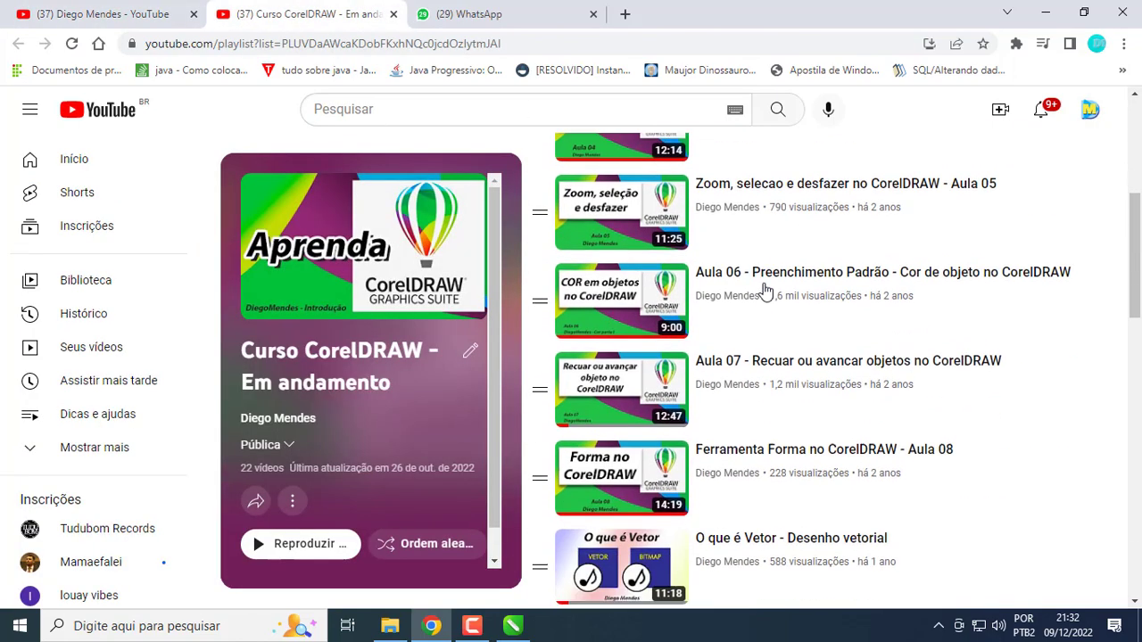
pyautogui.scroll(-8, 763, 291)
pyautogui.scroll(13, 764, 291)
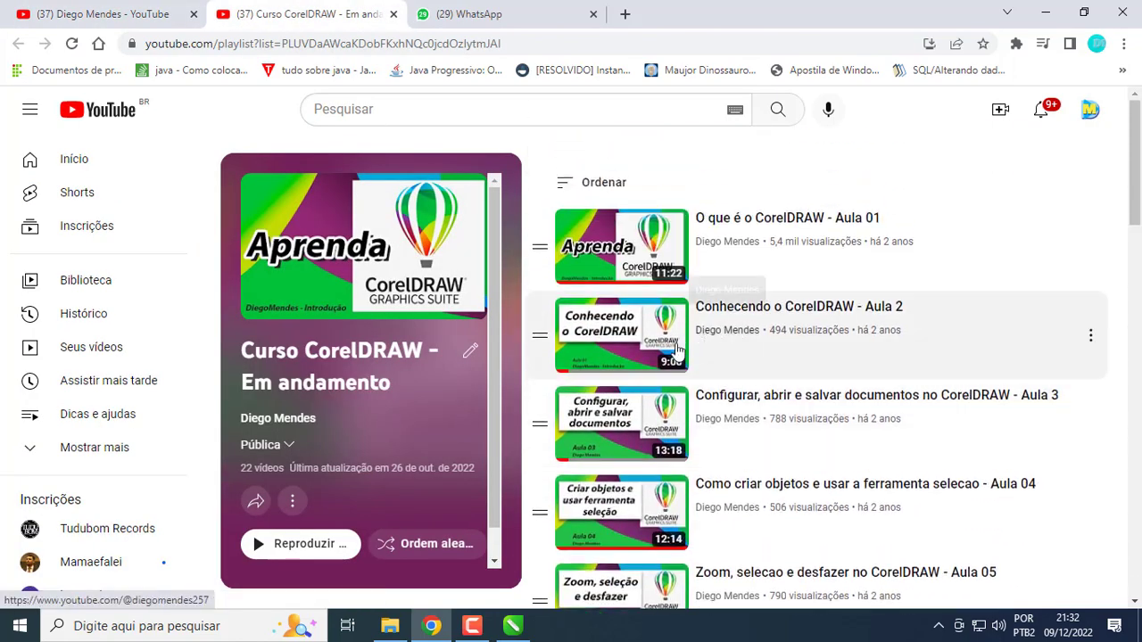
pyautogui.click(524, 628)
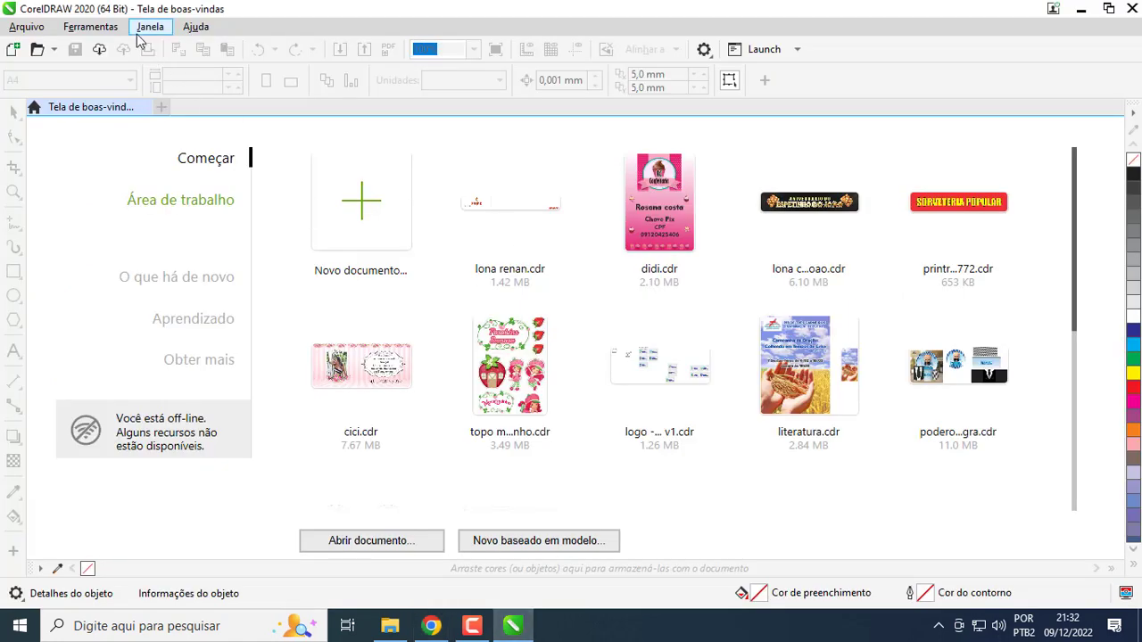
pyautogui.click(1081, 9)
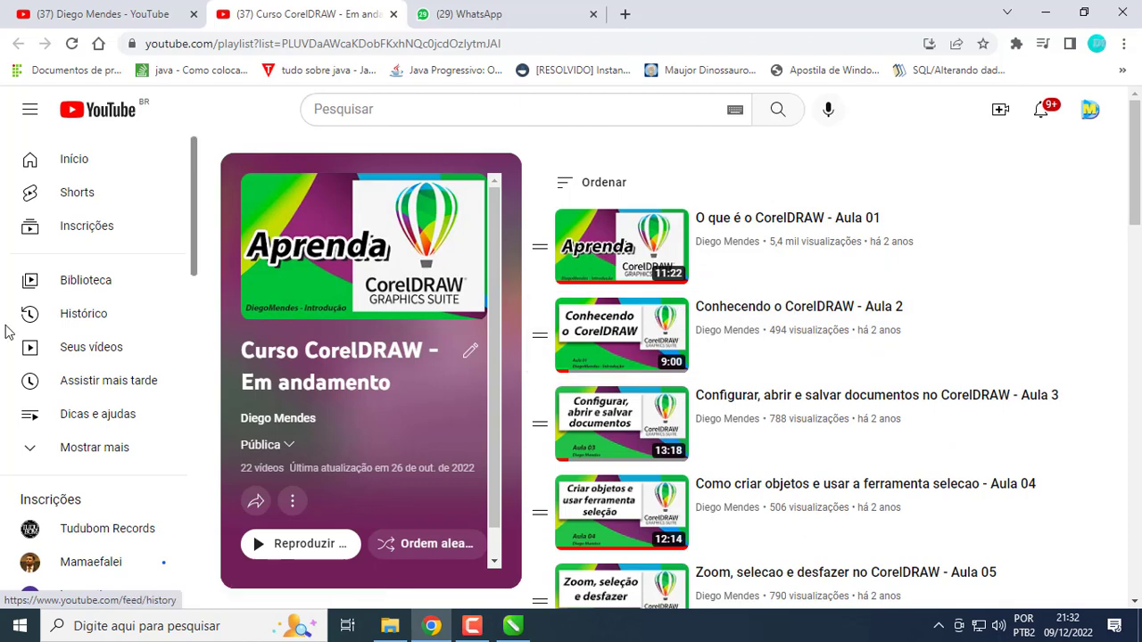
# - Browse the video sections on the YouTube channel's home page
pyautogui.hotkey('ctrl', 'pageup')
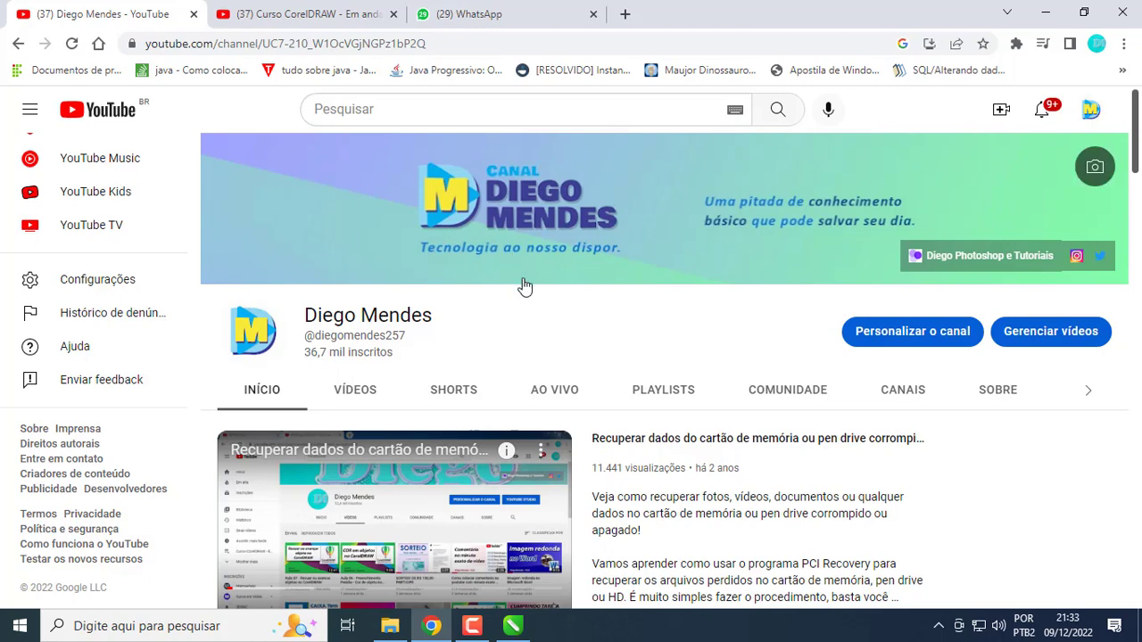
pyautogui.scroll(-8, 520, 308)
pyautogui.scroll(-3, 444, 364)
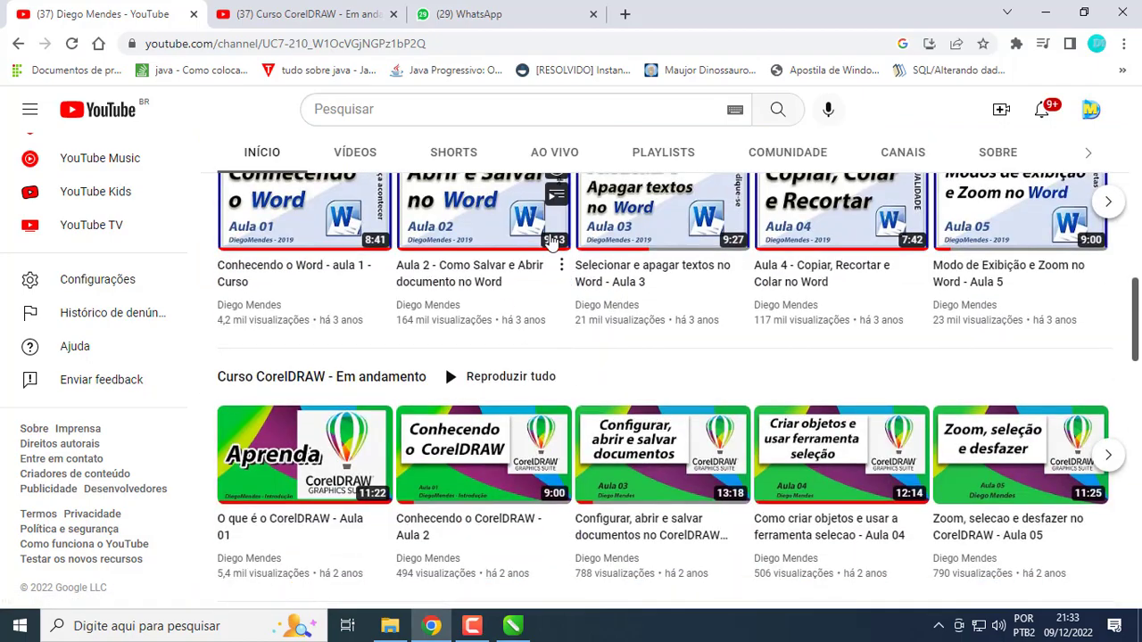
pyautogui.scroll(1, 445, 401)
pyautogui.scroll(-1, 429, 386)
pyautogui.scroll(-6, 429, 386)
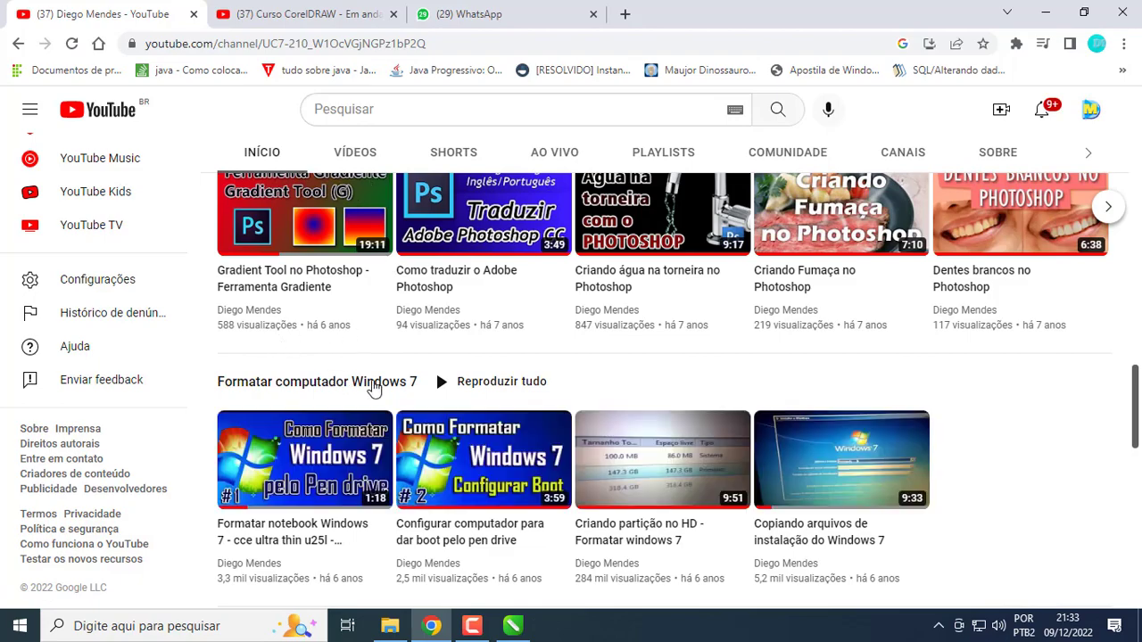
pyautogui.scroll(12, 535, 303)
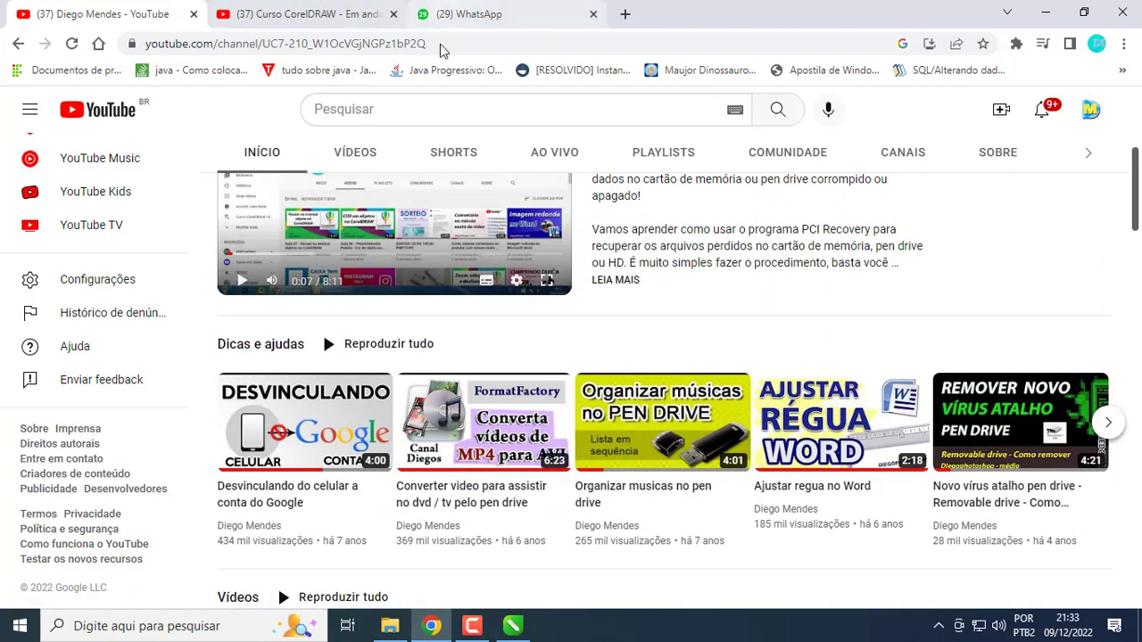
# - Switch to CorelDRAW and create a new A4 portrait document in CMYK at 300 dpi
pyautogui.click(517, 632)
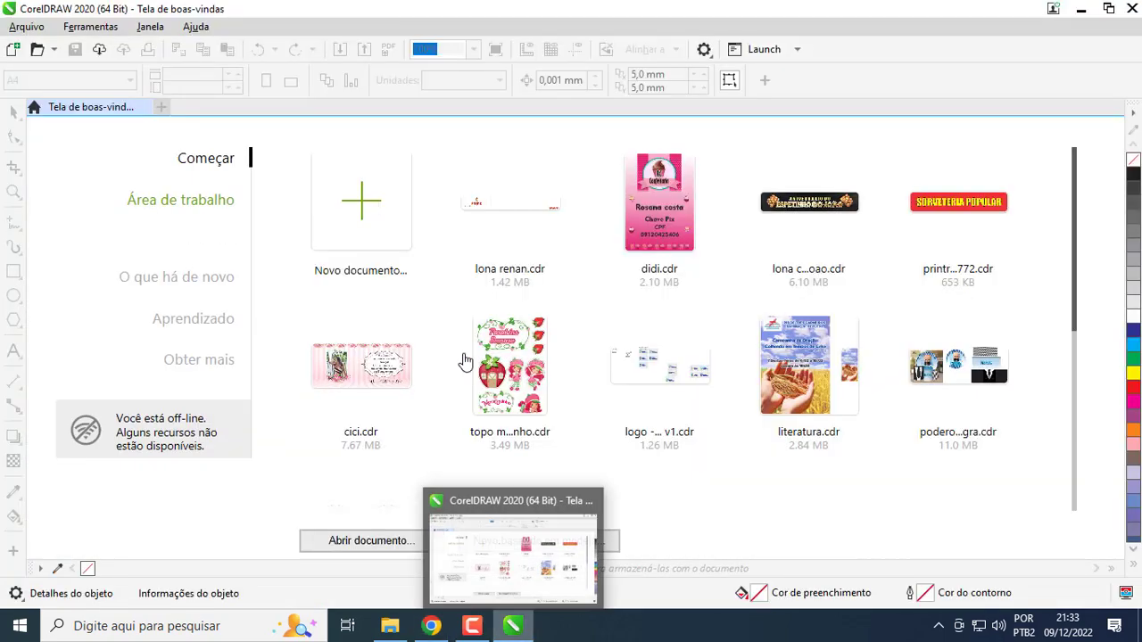
pyautogui.click(373, 206)
pyautogui.moveTo(482, 132); pyautogui.dragTo(531, 121)
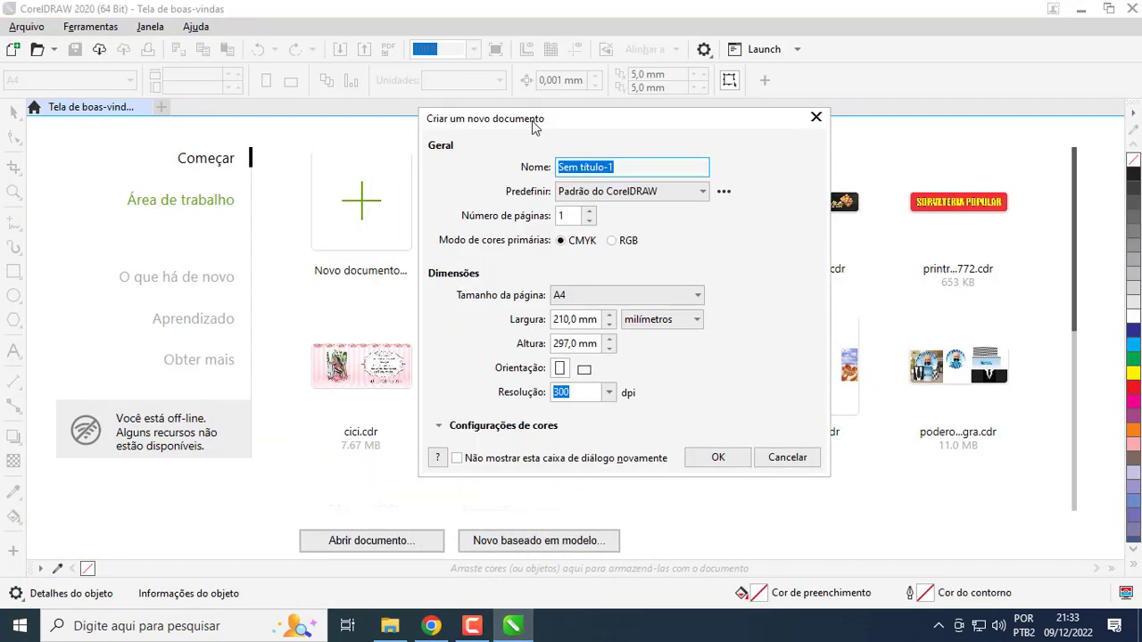
pyautogui.click(716, 458)
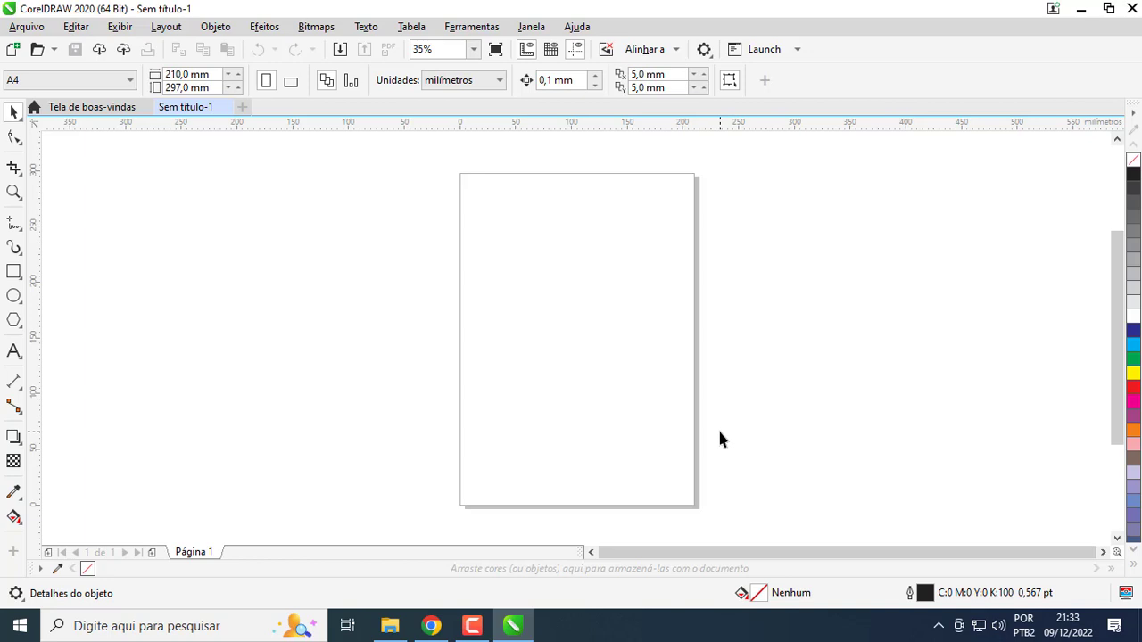
# - Draw a rectangle about 133 × 73 mm near the page's upper edge and a five-sided polygon about 114 × 109 mm below it
pyautogui.click(15, 272)
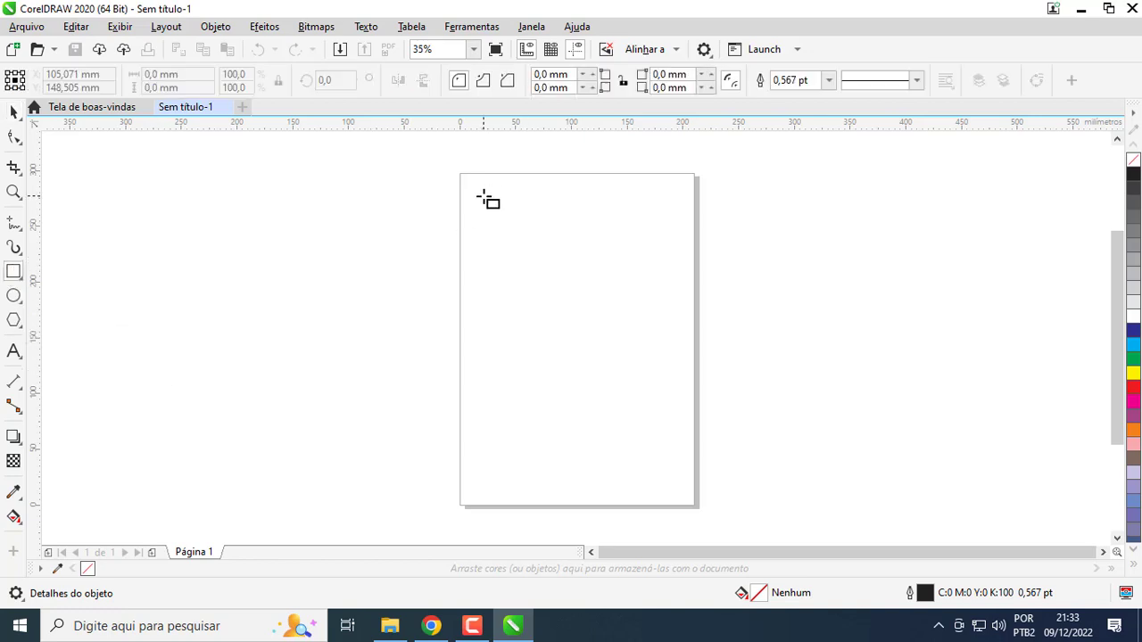
pyautogui.moveTo(483, 196); pyautogui.dragTo(635, 282)
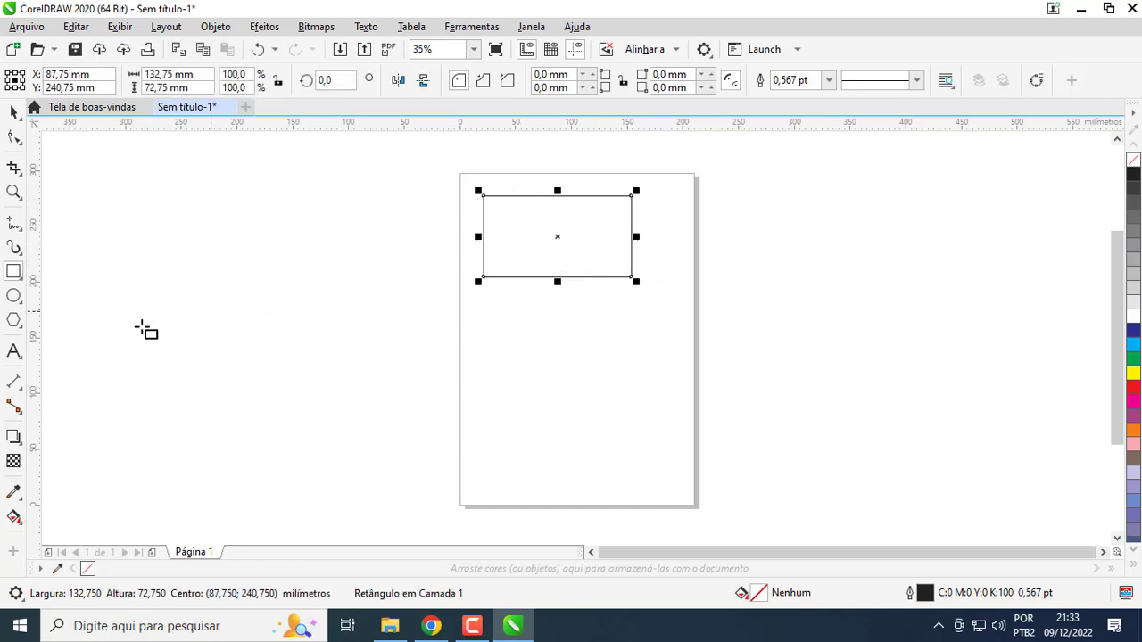
pyautogui.click(13, 320)
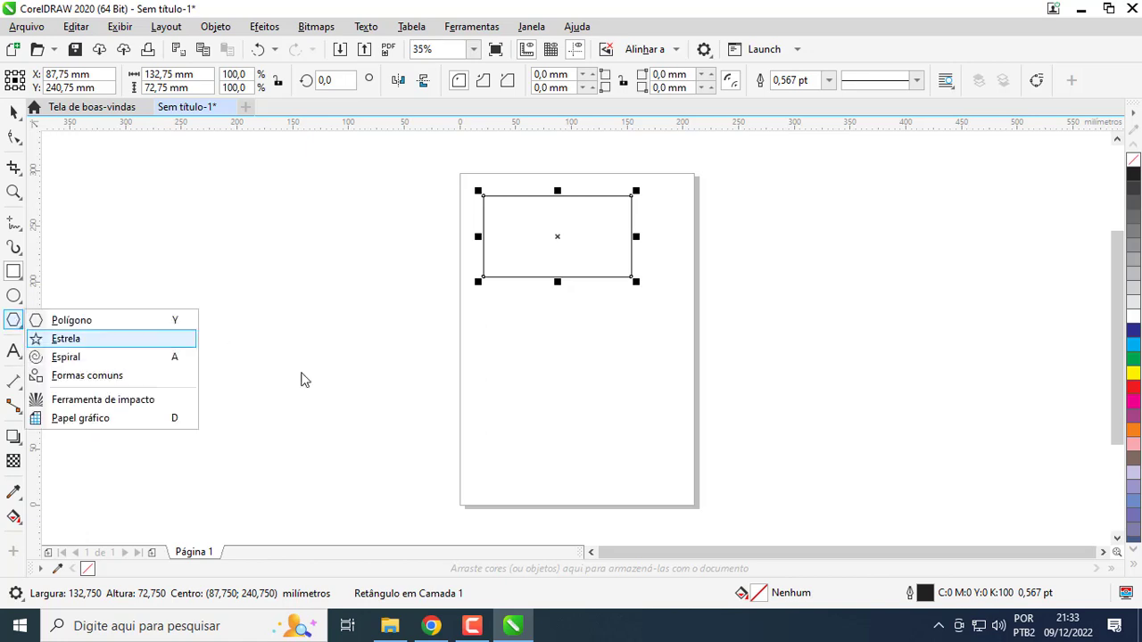
pyautogui.click(87, 321)
pyautogui.moveTo(495, 316); pyautogui.dragTo(630, 454)
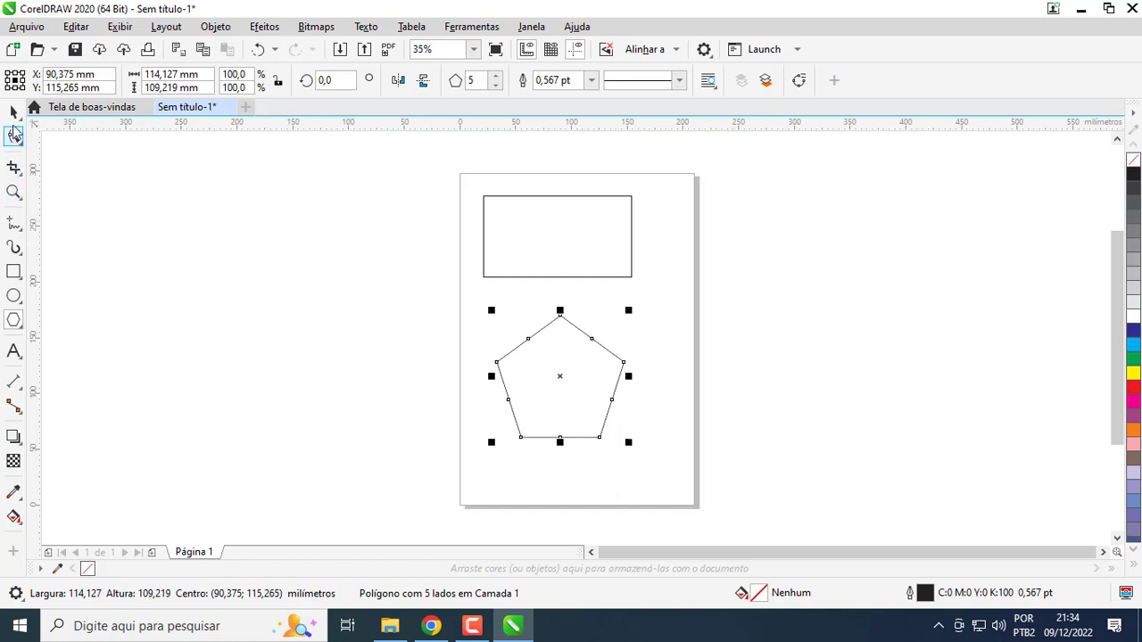
pyautogui.click(14, 111)
pyautogui.click(176, 195)
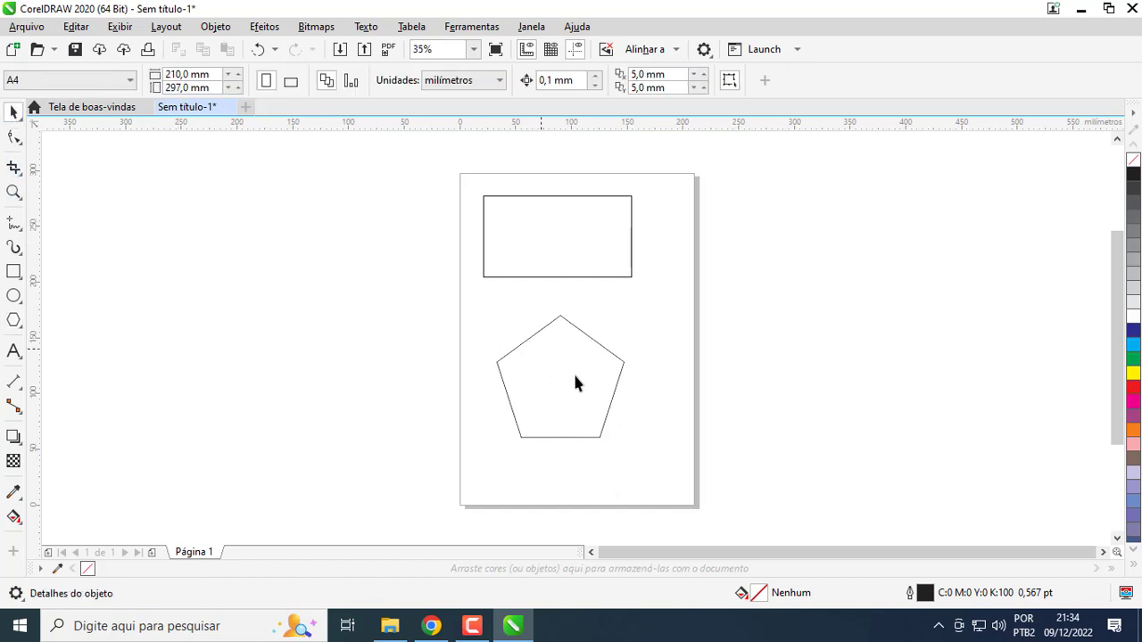
# - Move the pentagon slightly up and left, closer to the rectangle, centring it at about X 82 mm, Y 135 mm
pyautogui.moveTo(575, 384); pyautogui.dragTo(567, 362)
pyautogui.click(572, 207)
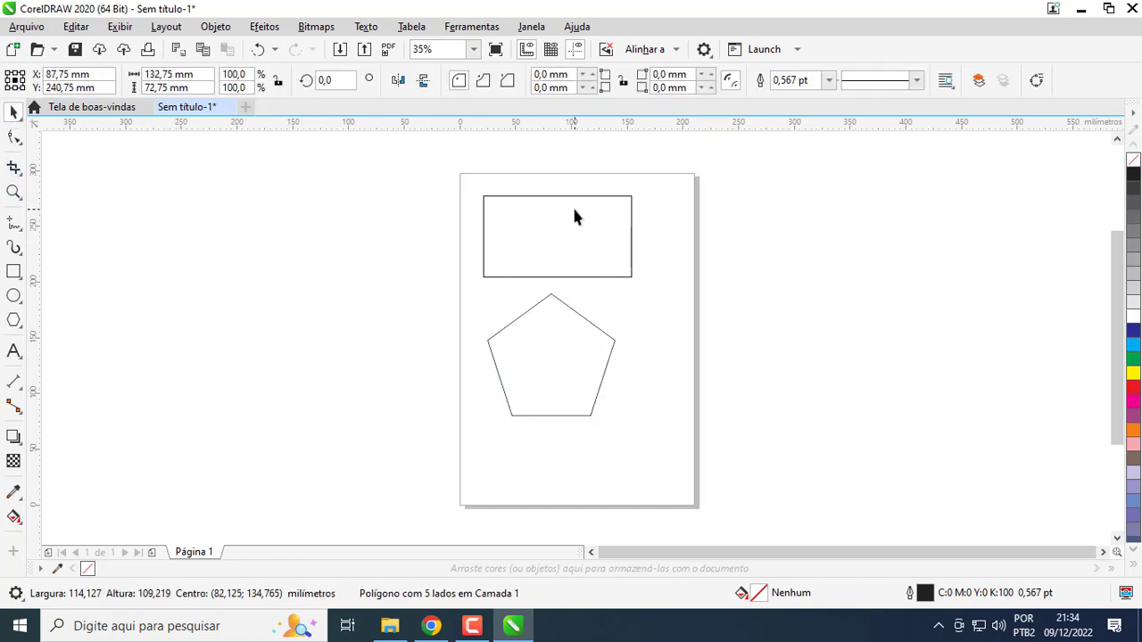
pyautogui.click(553, 335)
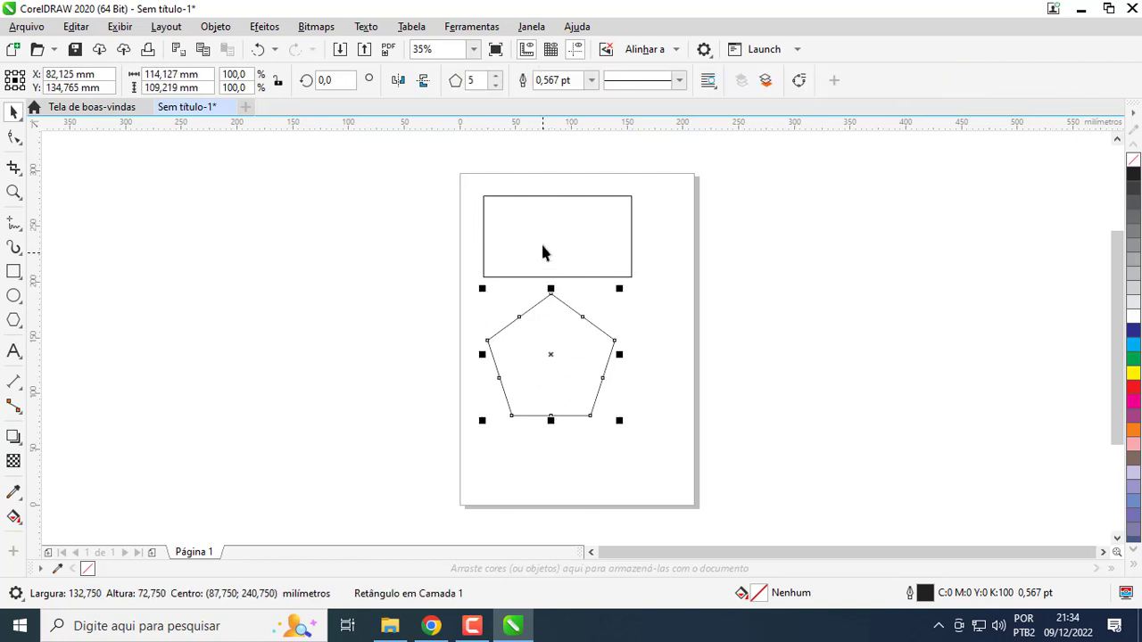
# - Select the rectangle and show its rotation and skew handles
pyautogui.click(542, 253)
pyautogui.scroll(2, 571, 320)
pyautogui.scroll(-3, 532, 242)
pyautogui.scroll(3, 532, 243)
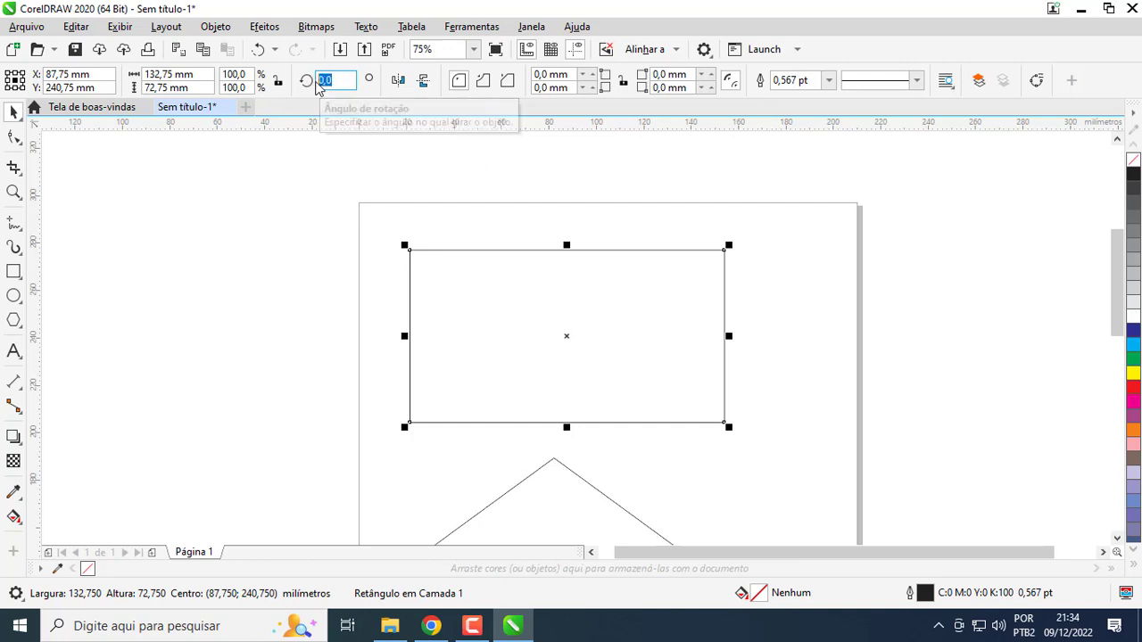
pyautogui.click(331, 182)
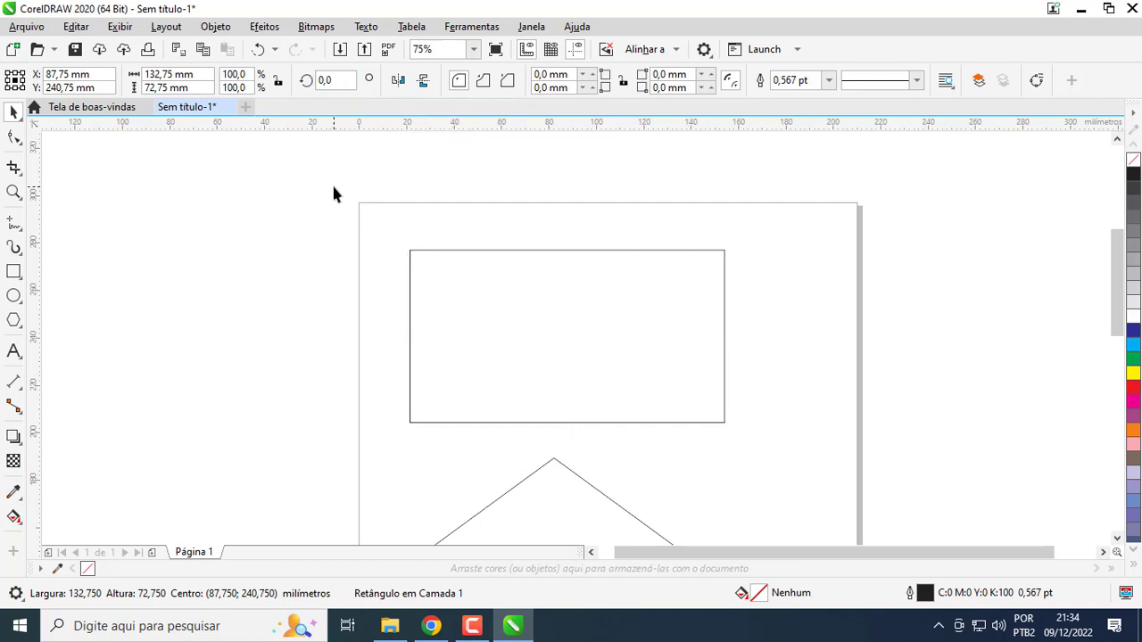
pyautogui.click(412, 272)
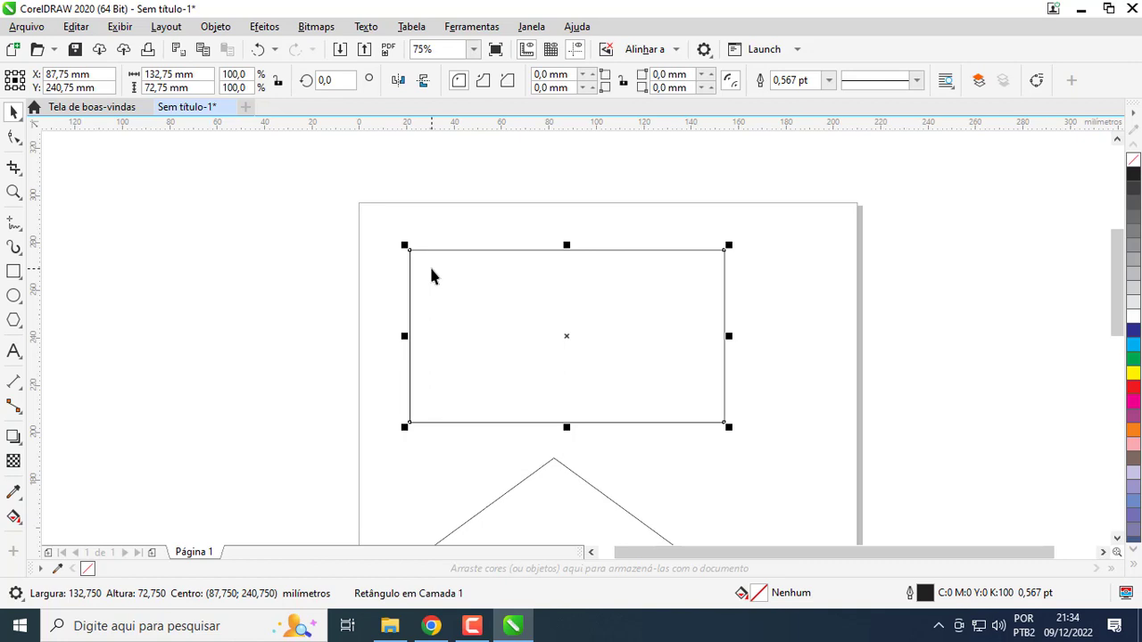
pyautogui.click(574, 343)
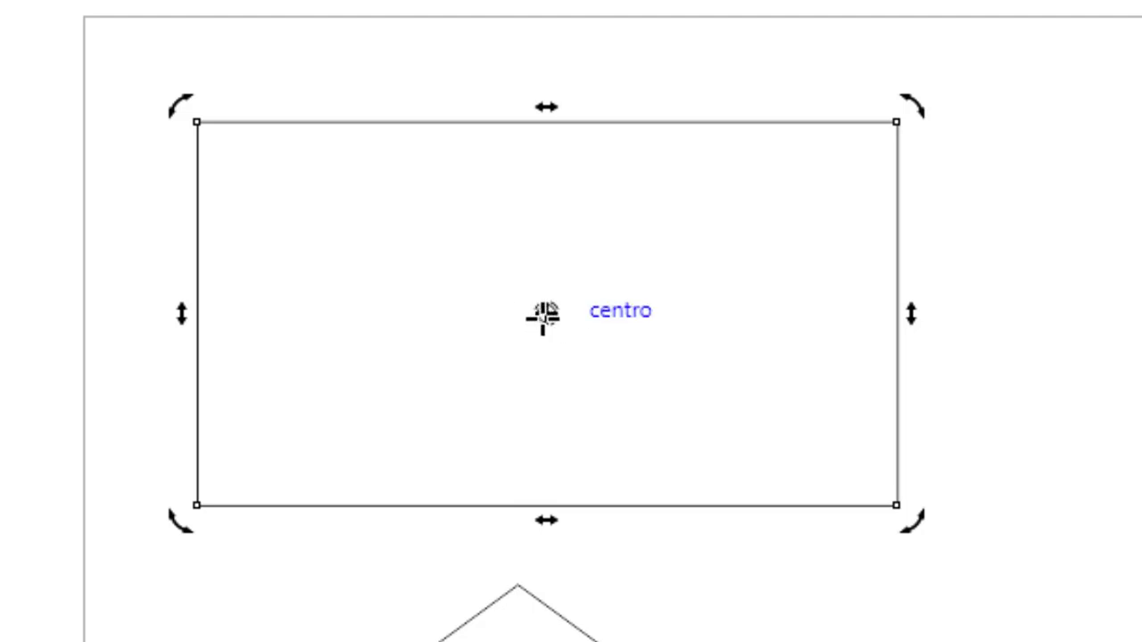
# - Examine the rectangle's centre of rotation and its upper-right rotation handle up close
pyautogui.keyDown('ctrl'); pyautogui.scroll(6, 537, 318); pyautogui.keyUp('ctrl')
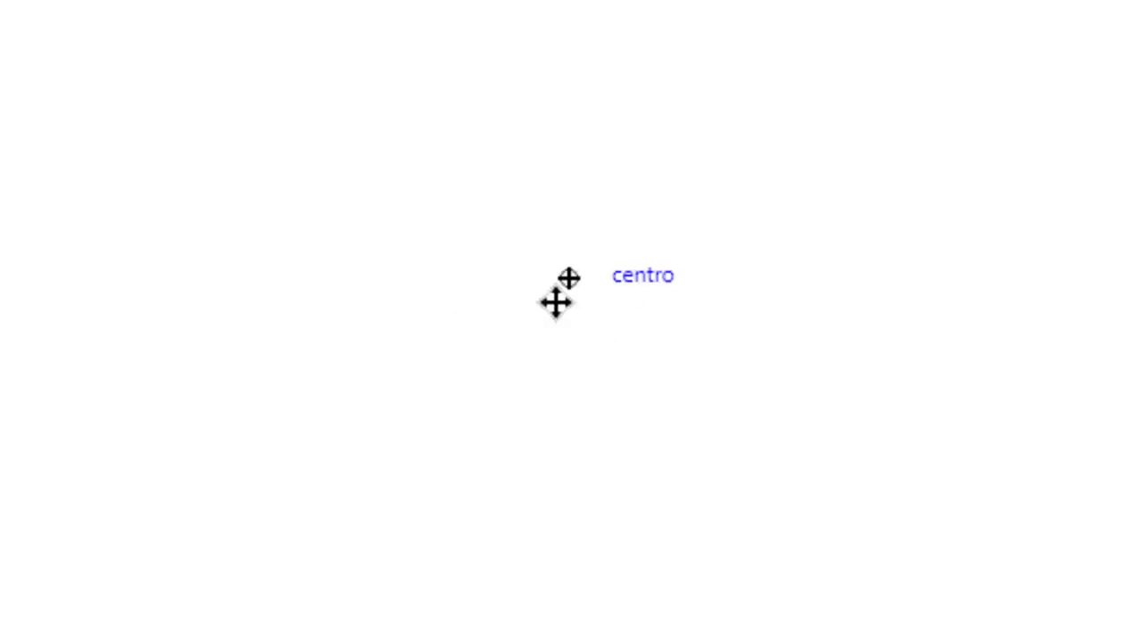
pyautogui.click(727, 188)
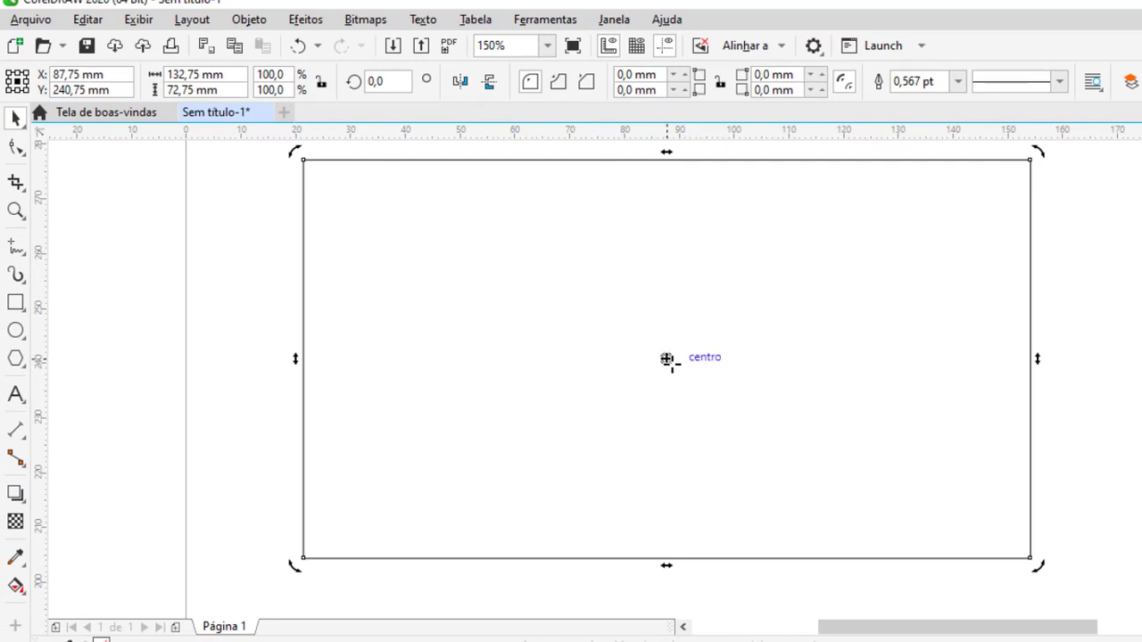
pyautogui.press('F3')
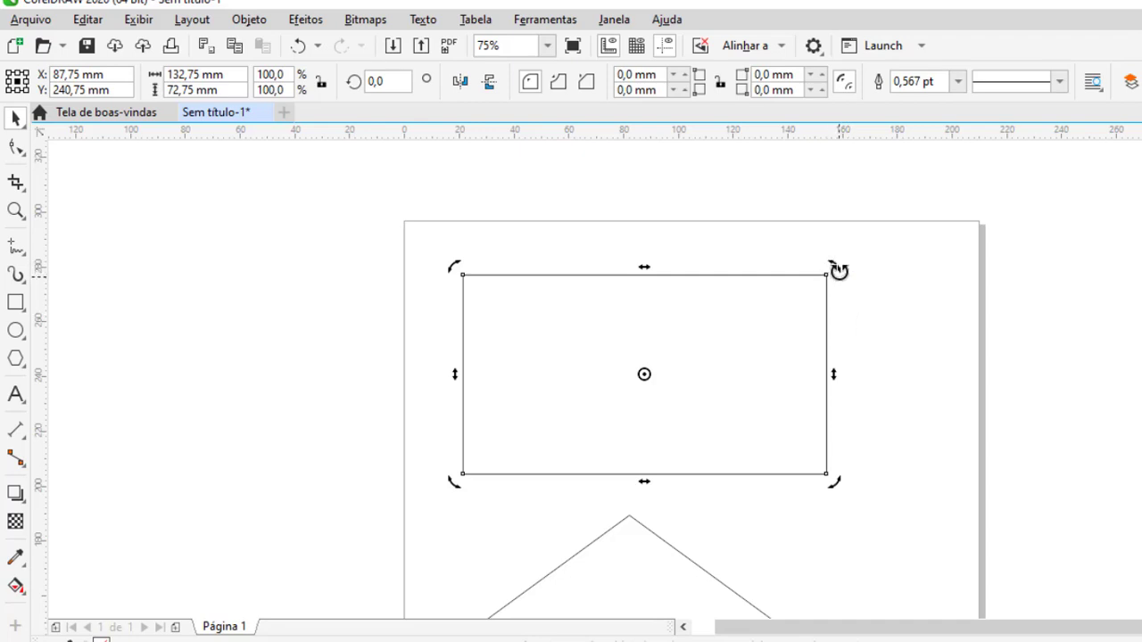
pyautogui.scroll(2, 837, 267)
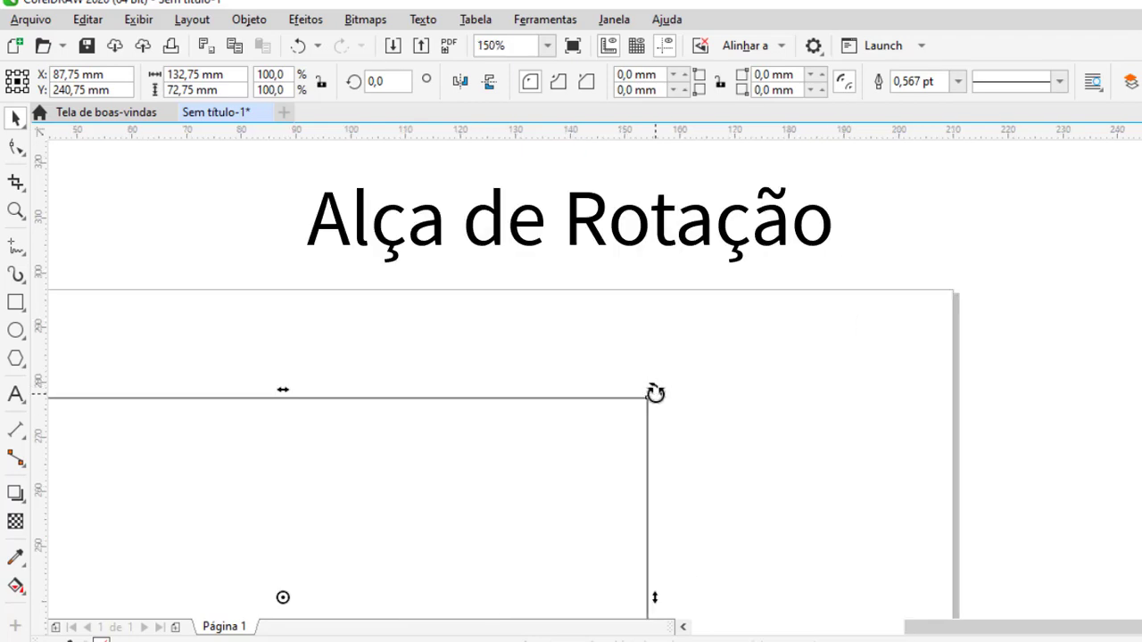
pyautogui.moveTo(655, 394); pyautogui.dragTo(763, 336)
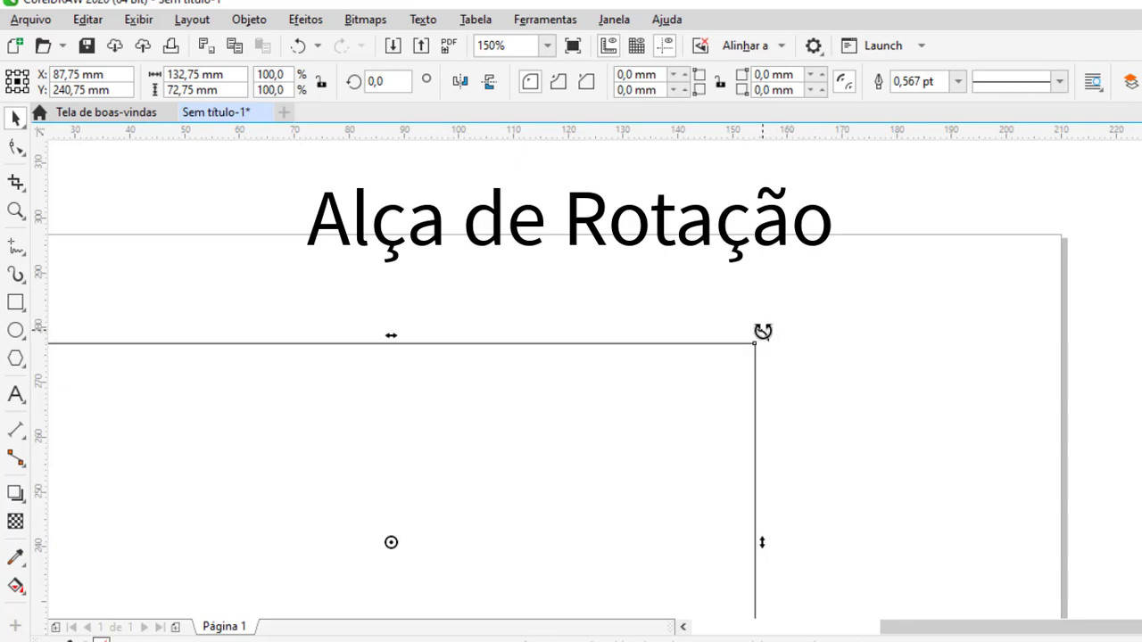
pyautogui.scroll(-2, 616, 393)
pyautogui.moveTo(553, 452); pyautogui.dragTo(668, 380)
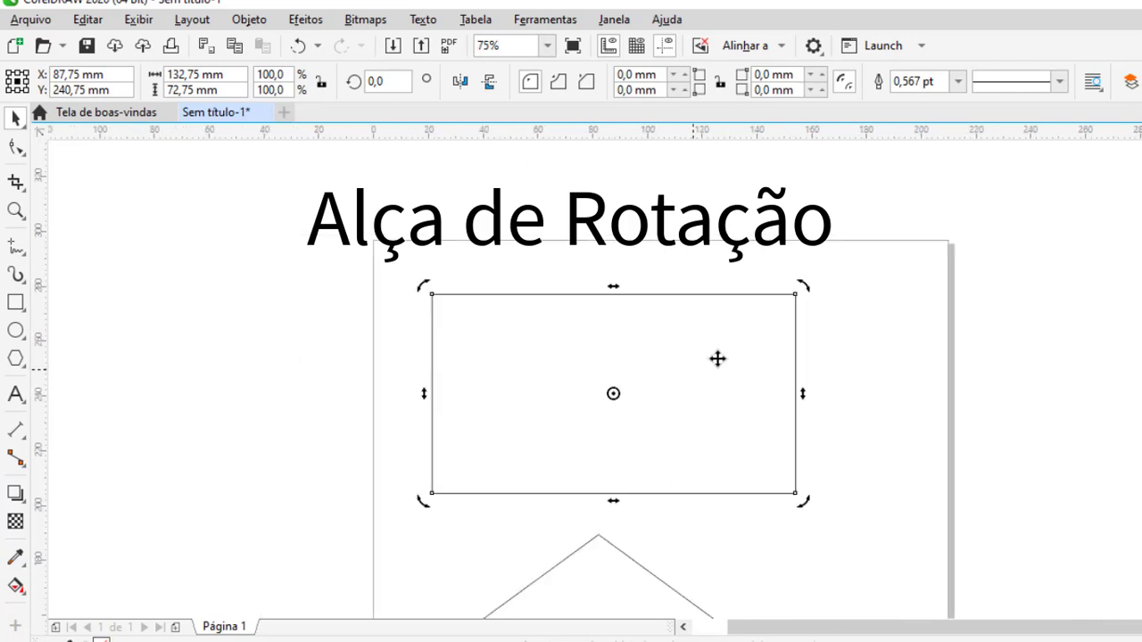
# - Rotate the rectangle to about 50.7° with a dark blue fill and move it about 40 mm to the right
pyautogui.moveTo(802, 285); pyautogui.dragTo(639, 252)
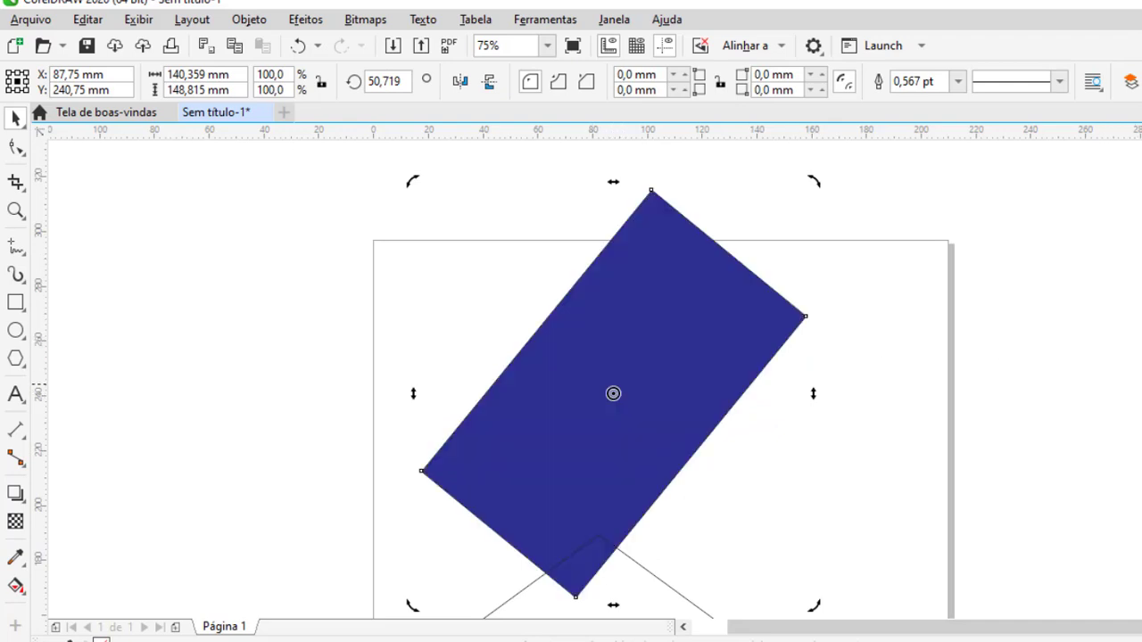
pyautogui.moveTo(740, 372); pyautogui.dragTo(852, 365)
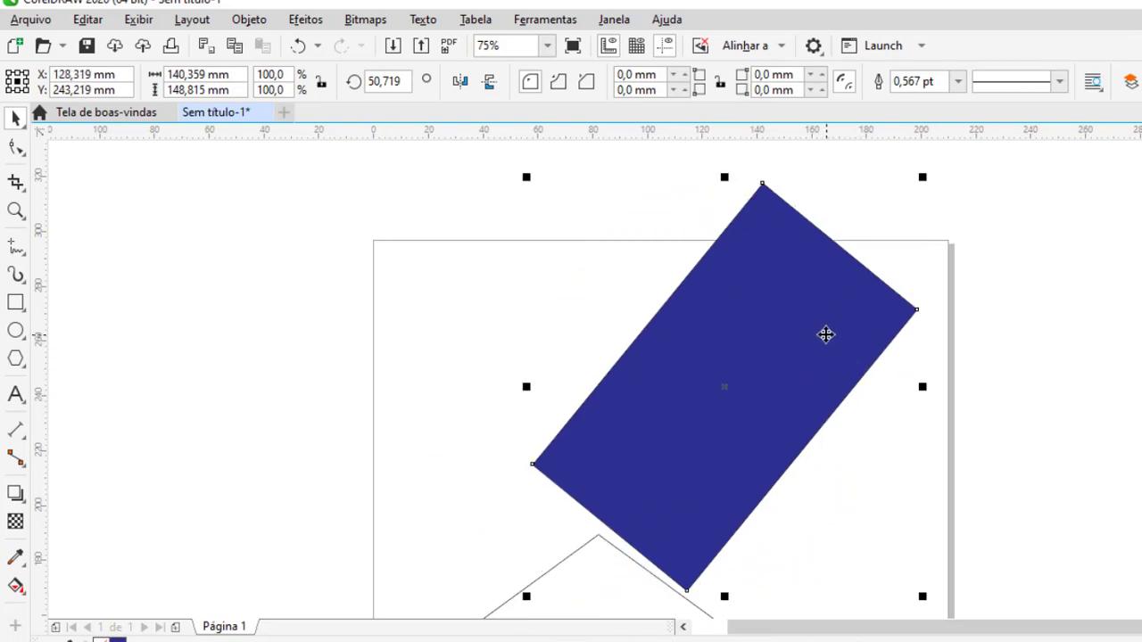
pyautogui.click(1104, 304)
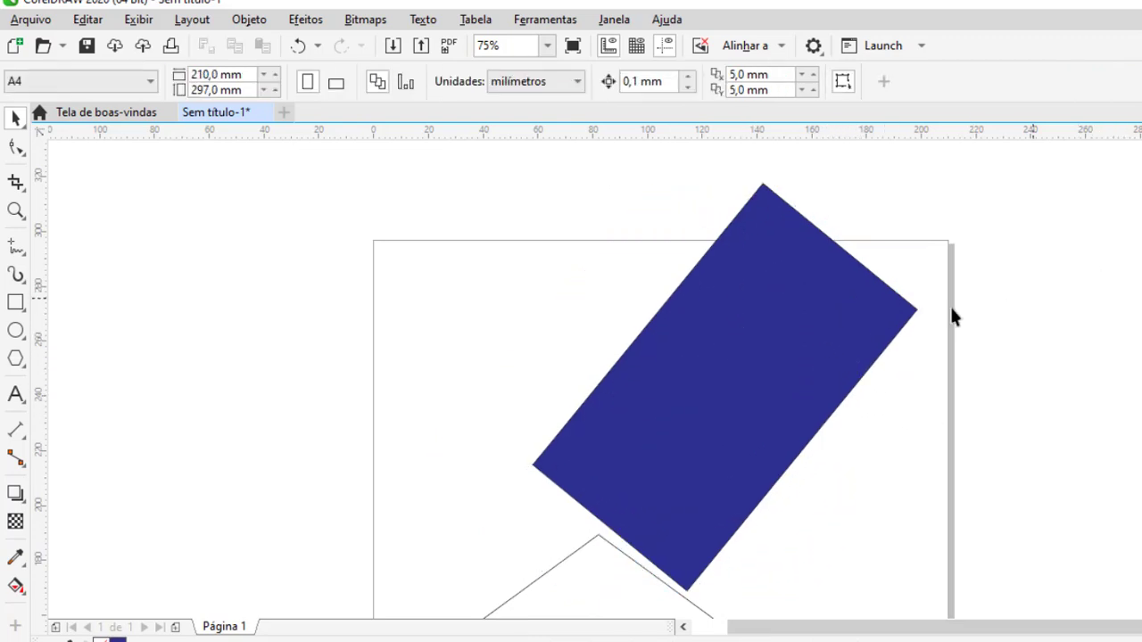
# - Rotate the blue rectangle further to about 140.5° and place its rotation centre near its upper-left end
pyautogui.click(899, 319)
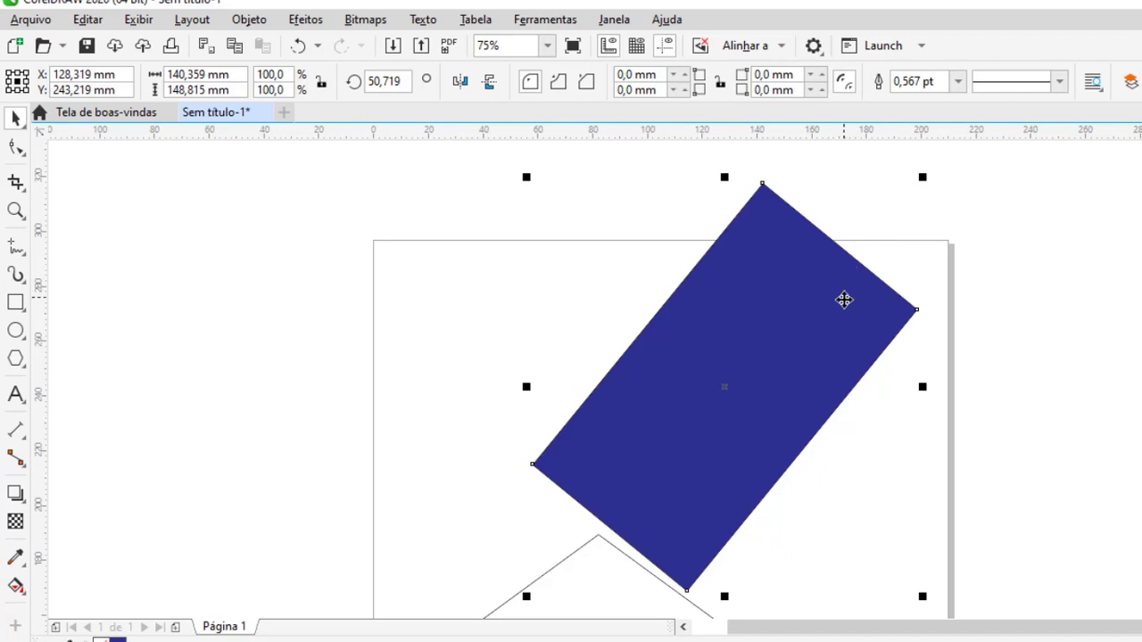
pyautogui.click(844, 300)
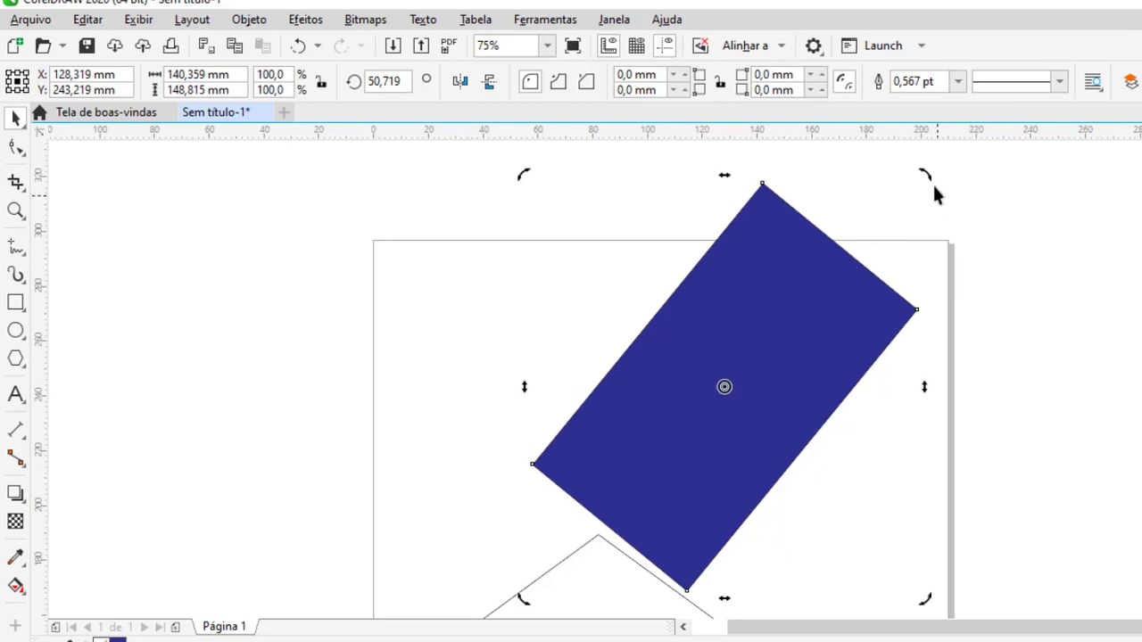
pyautogui.moveTo(924, 176); pyautogui.dragTo(580, 253)
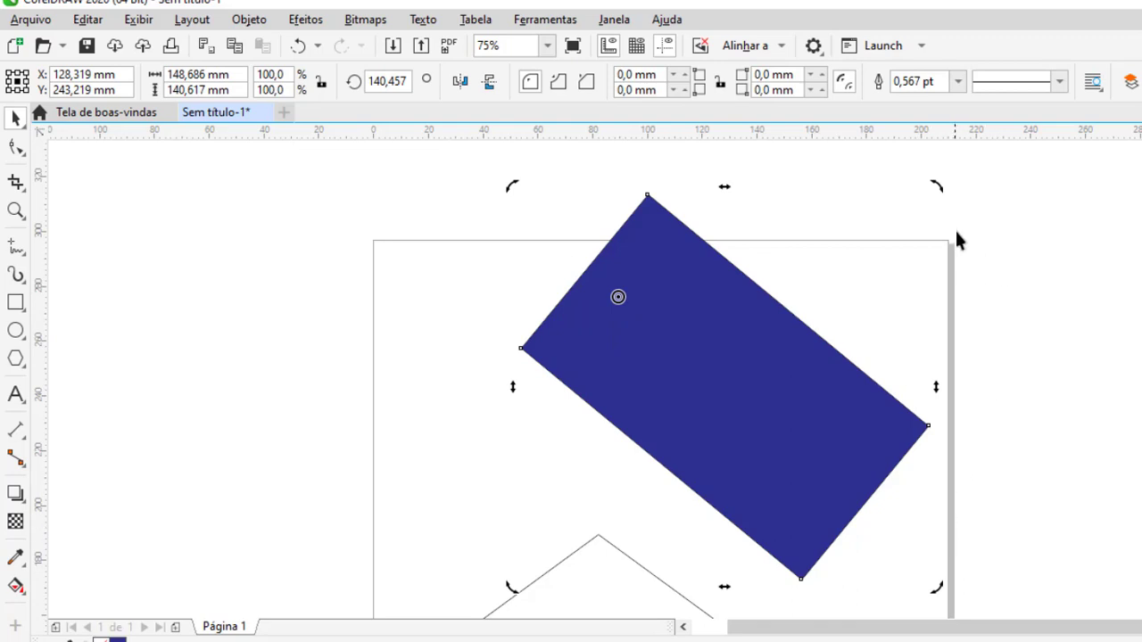
# - Rotate the blue rectangle around its off-centre rotation point, first to about 207.5° and on to about 347°
pyautogui.moveTo(936, 187); pyautogui.dragTo(716, 164)
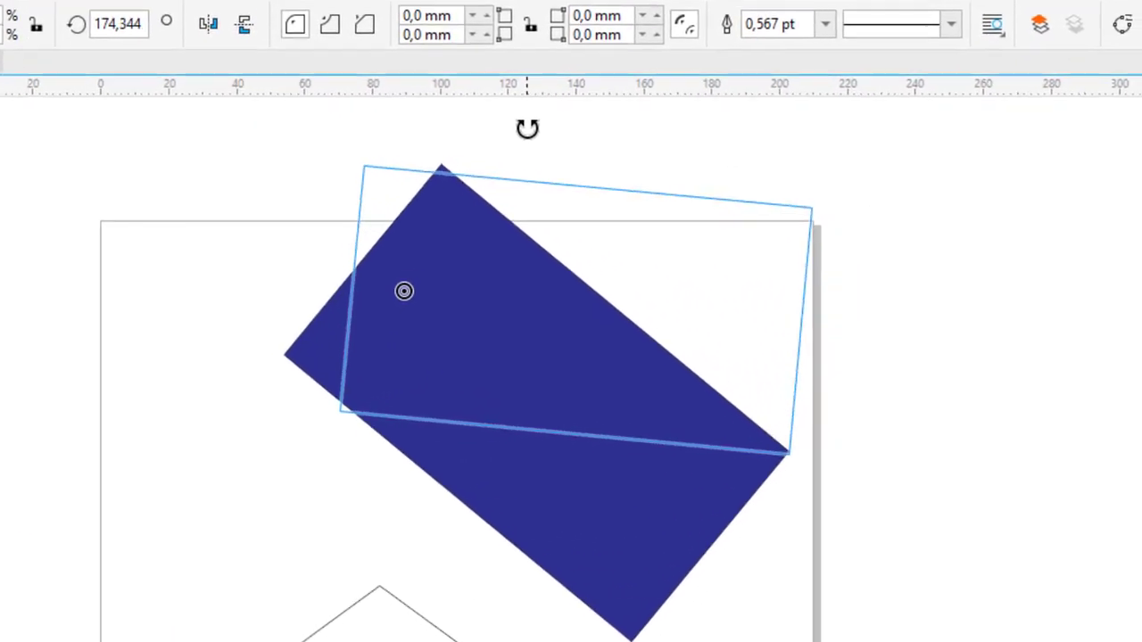
pyautogui.moveTo(528, 127); pyautogui.dragTo(384, 122)
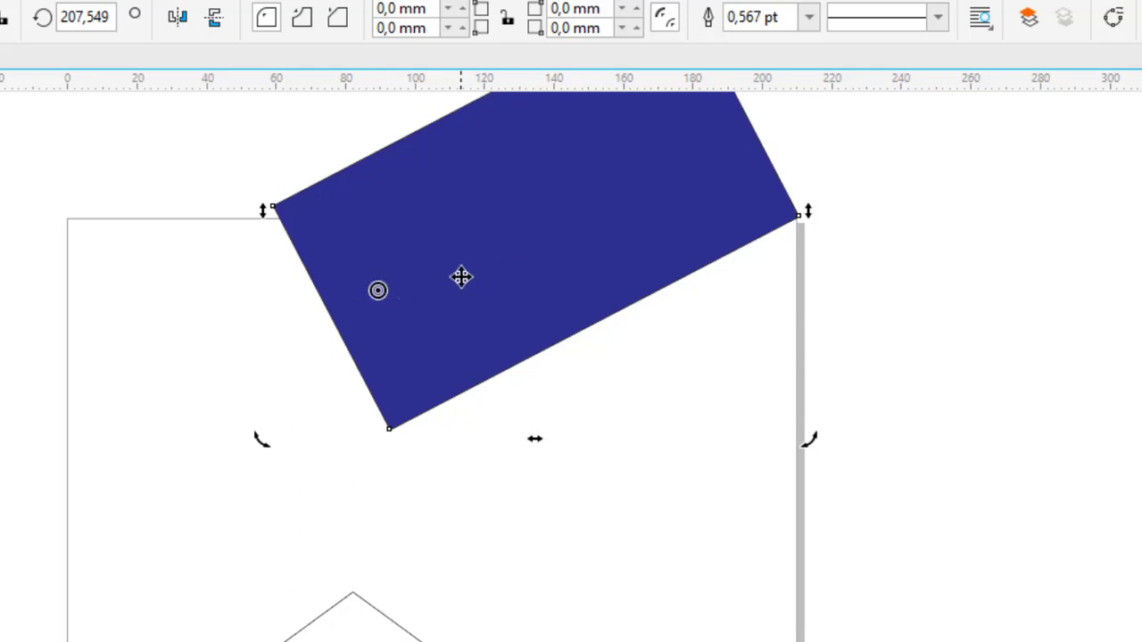
pyautogui.scroll(-2, 461, 278)
pyautogui.scroll(2, 476, 365)
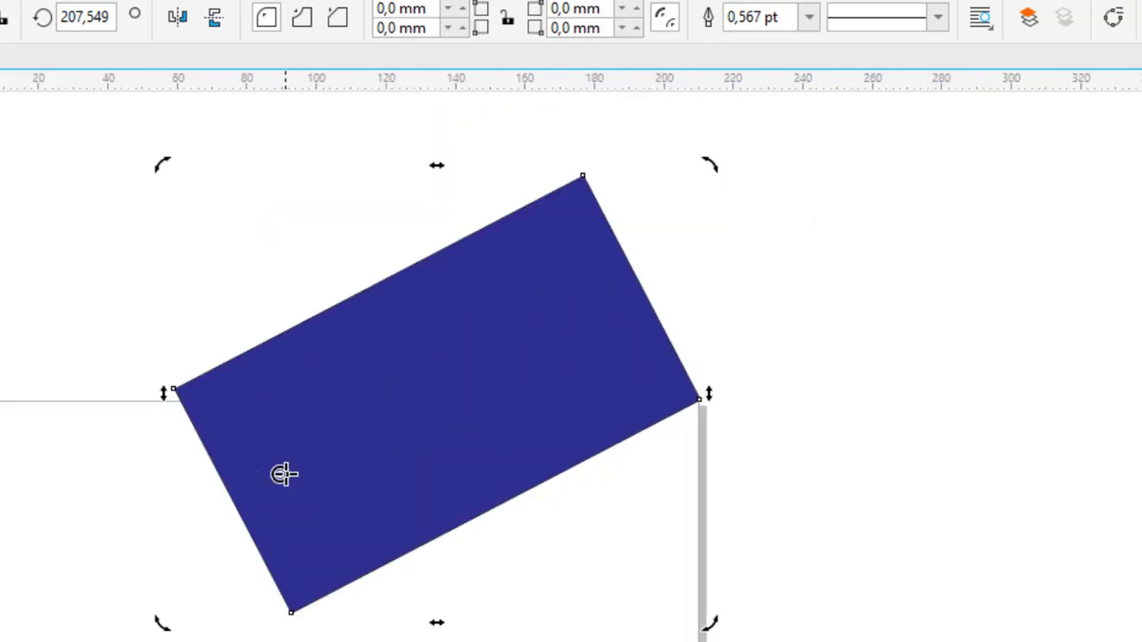
pyautogui.moveTo(710, 165)
pyautogui.mouseDown()
pyautogui.moveTo(479, 166)
pyautogui.moveTo(235, 230)
pyautogui.moveTo(135, 370)
pyautogui.moveTo(130, 464)
pyautogui.mouseUp()
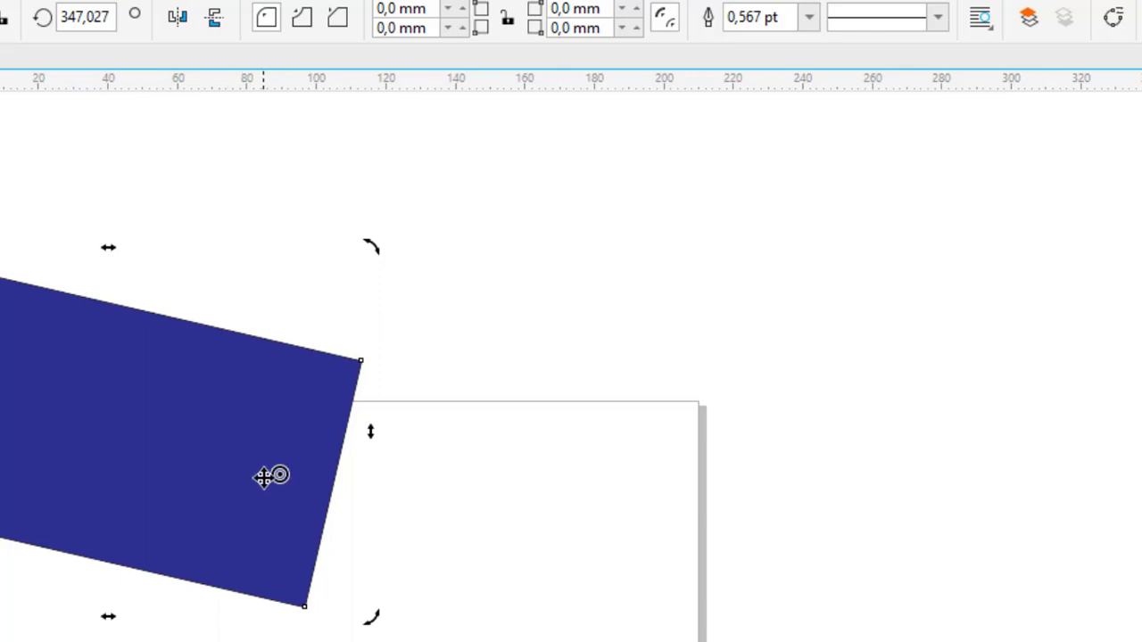
# - Move the rotation centre back to the middle of the rectangle and rotate it around that point to about 140.1°
pyautogui.moveTo(282, 475)
pyautogui.mouseDown()
pyautogui.moveTo(99, 446)
pyautogui.moveTo(87, 419)
pyautogui.moveTo(108, 431)
pyautogui.mouseUp()
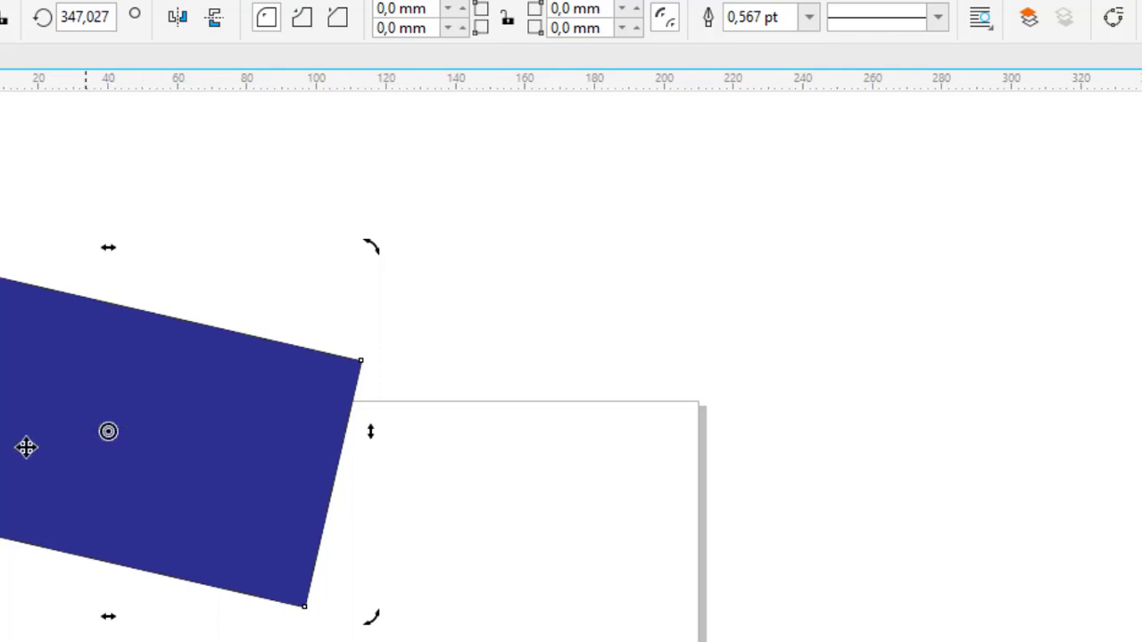
pyautogui.scroll(-2, 443, 390)
pyautogui.scroll(2, 443, 390)
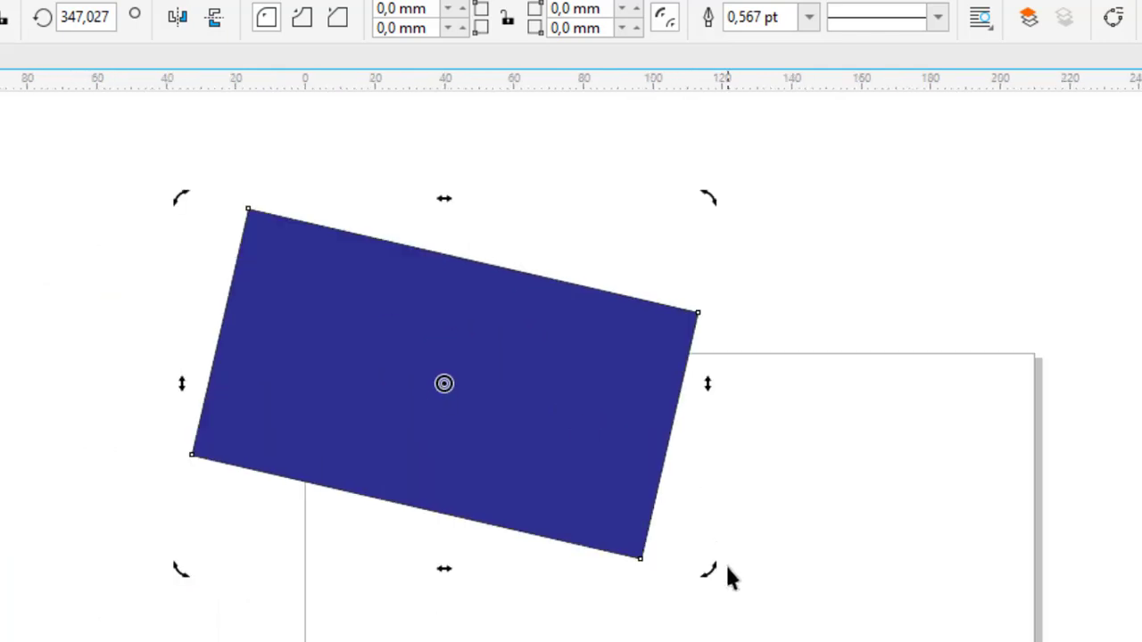
pyautogui.moveTo(715, 571); pyautogui.dragTo(365, 342)
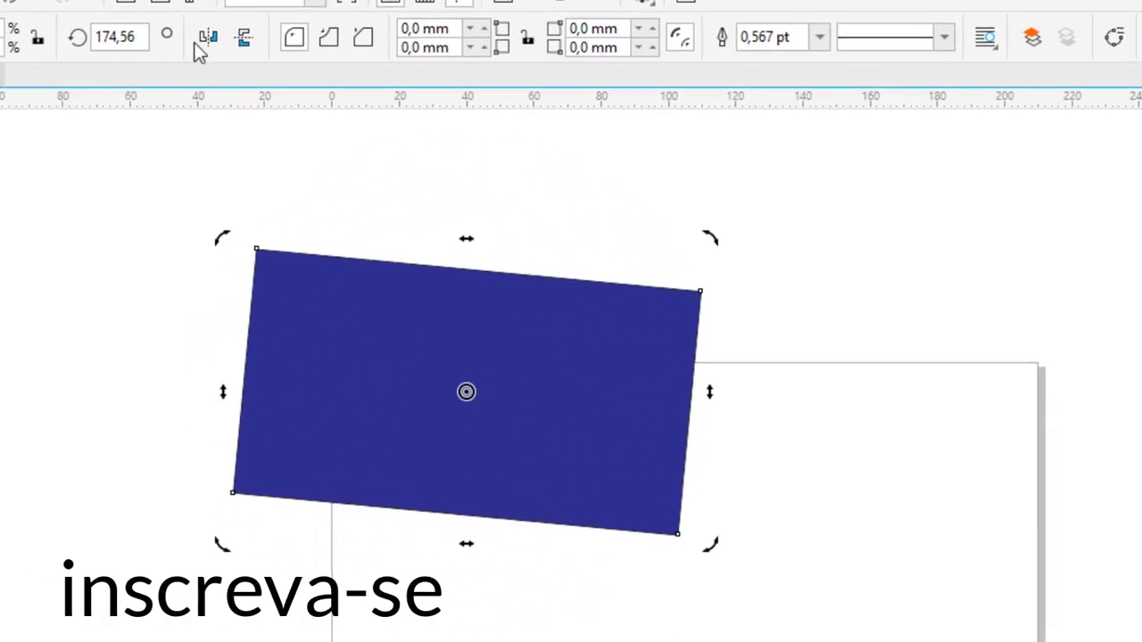
pyautogui.moveTo(152, 40); pyautogui.dragTo(93, 39)
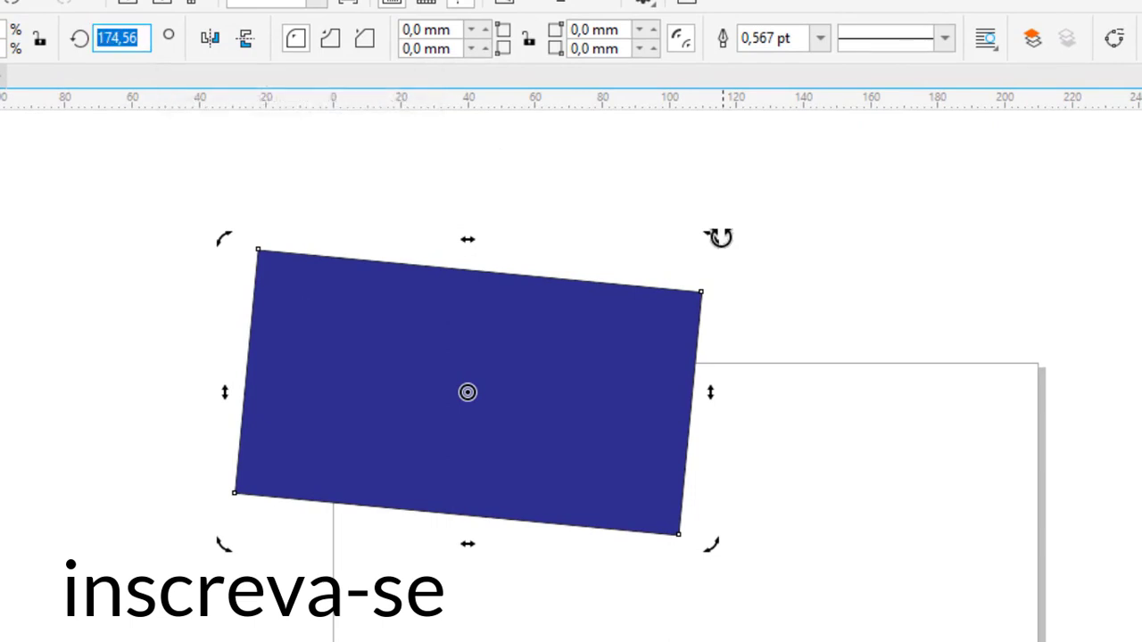
pyautogui.moveTo(720, 238); pyautogui.dragTo(880, 408)
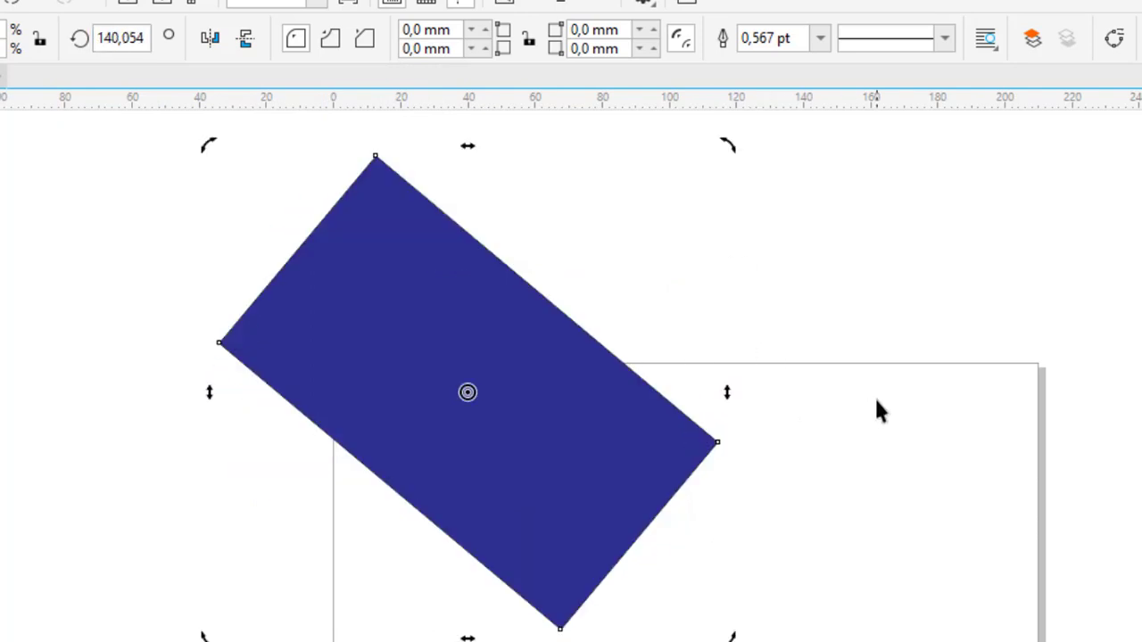
# - Set the blue rectangle's rotation angle to 0° and move it onto the page above the pentagon
pyautogui.click(742, 275)
pyautogui.click(506, 393)
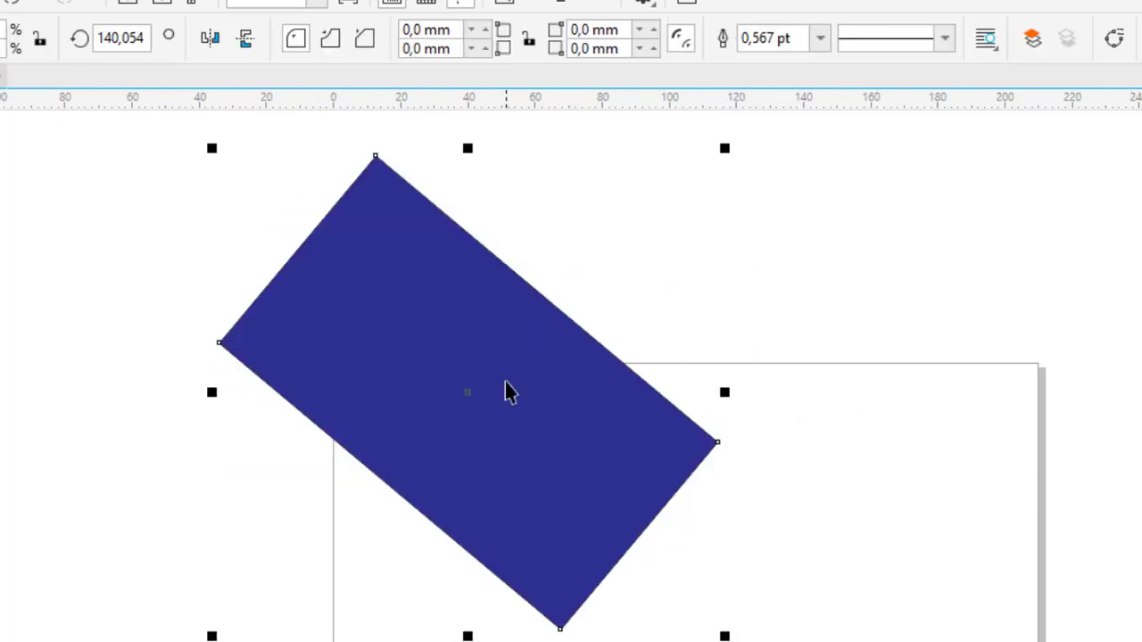
pyautogui.moveTo(146, 40); pyautogui.dragTo(94, 43)
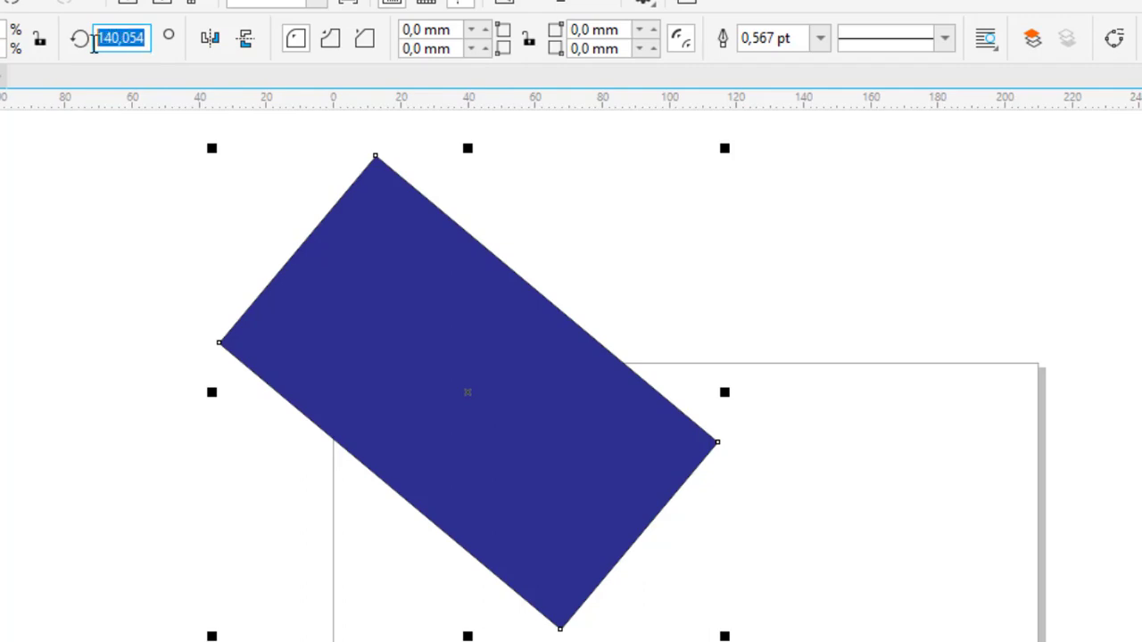
pyautogui.press('BackSpace')
pyautogui.write('0')
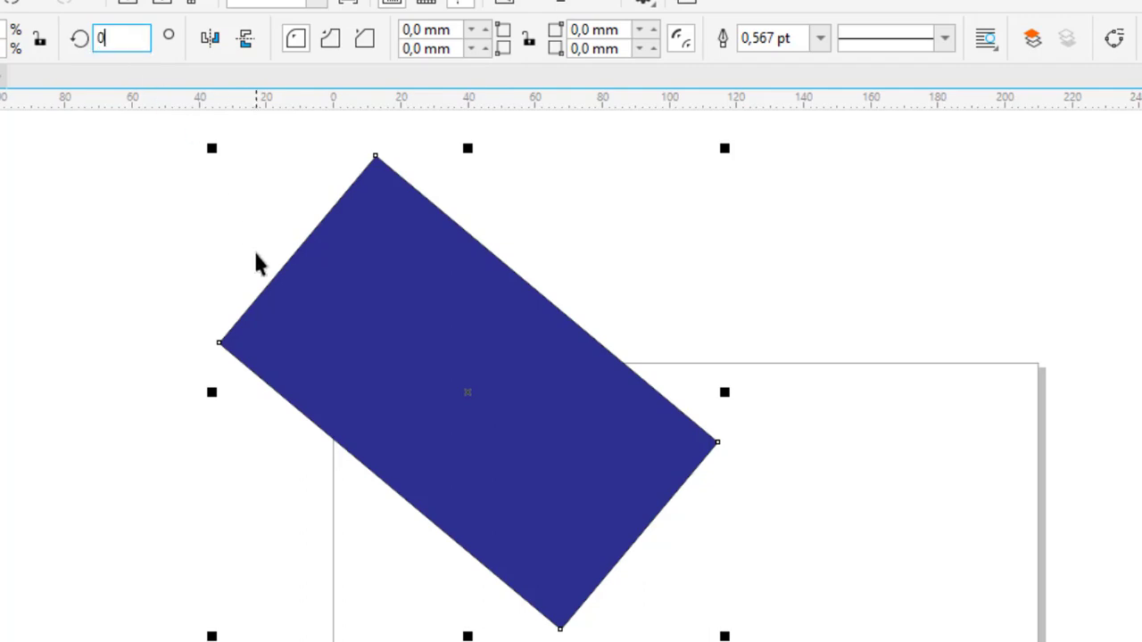
pyautogui.press('Return')
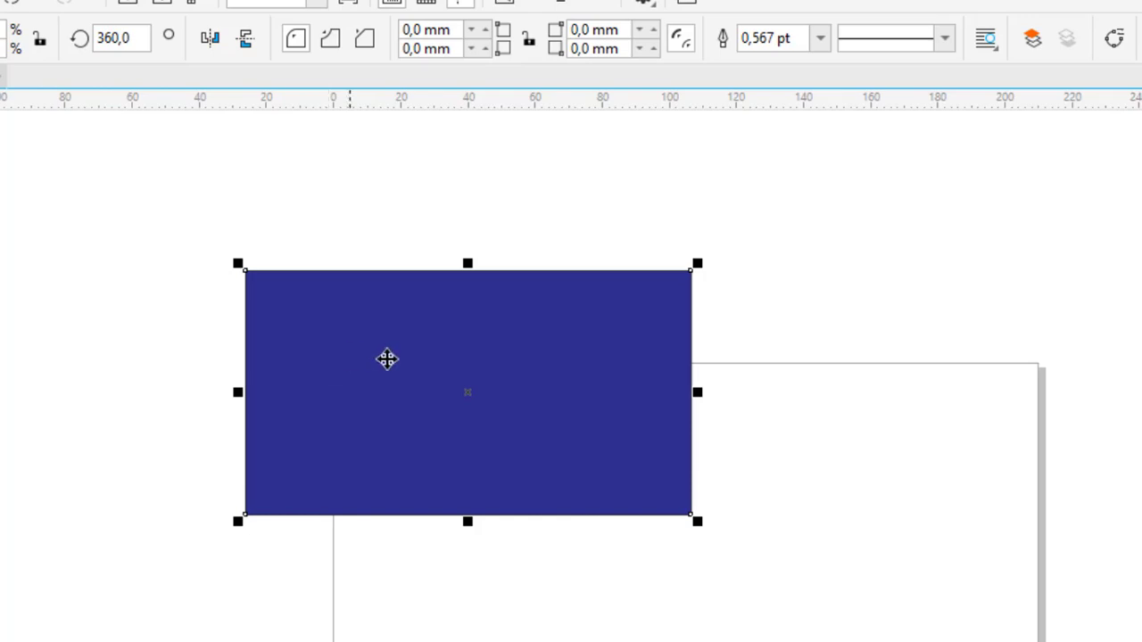
pyautogui.moveTo(467, 363); pyautogui.dragTo(621, 453)
pyautogui.scroll(-2, 490, 469)
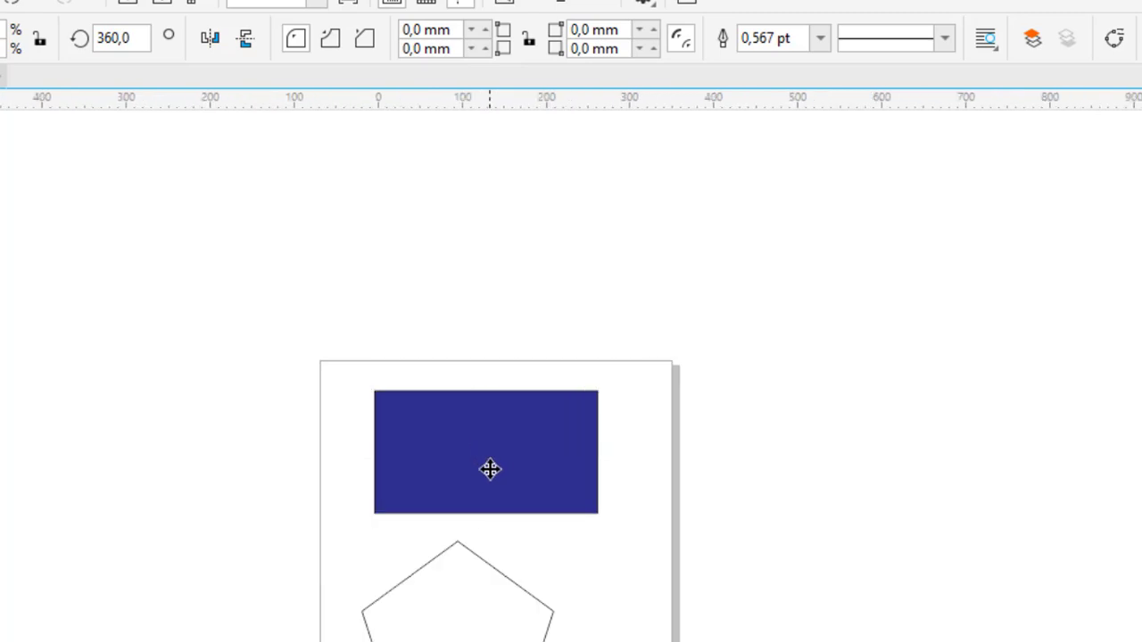
# - Fill the pentagon with green and deselect it
pyautogui.scroll(2, 461, 420)
pyautogui.click(416, 570)
pyautogui.scroll(-4, 462, 404)
pyautogui.scroll(4, 462, 404)
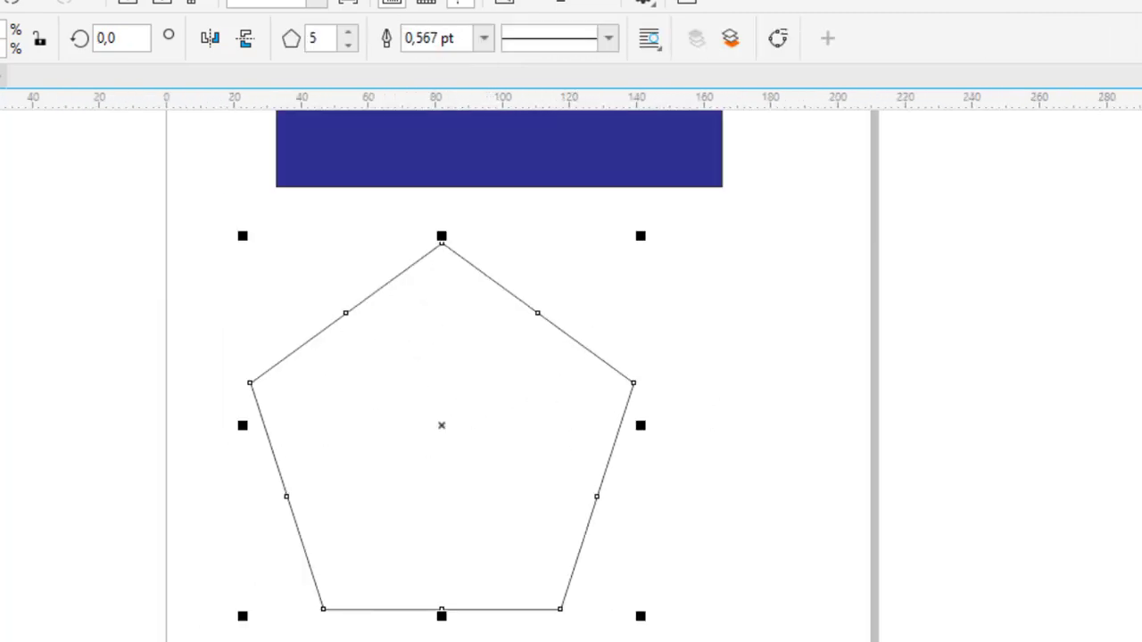
pyautogui.click(1096, 464)
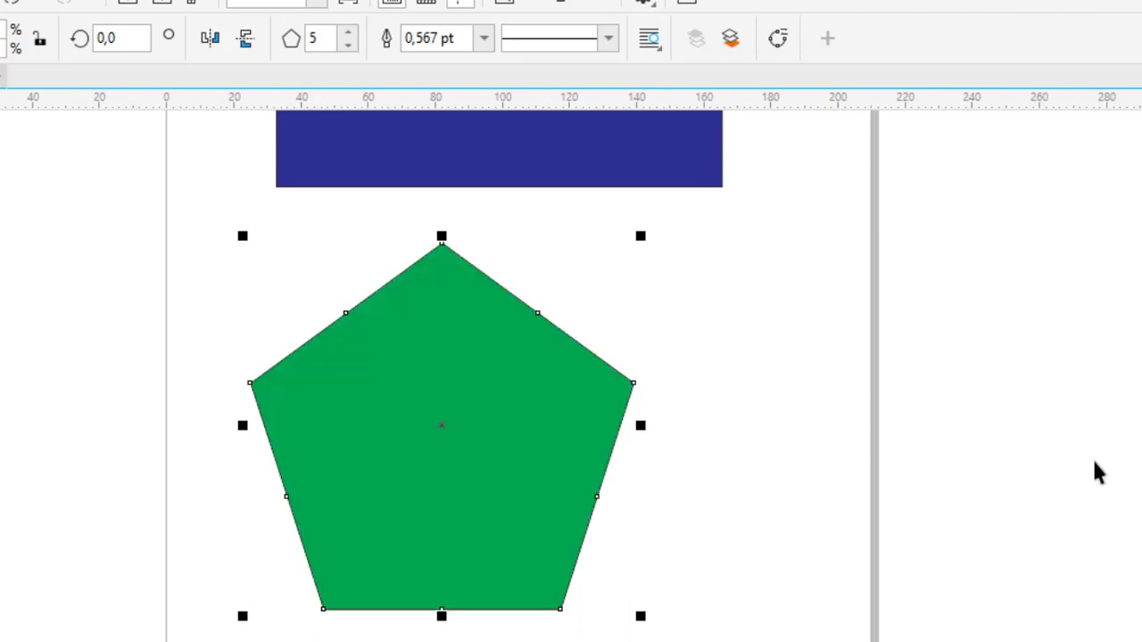
pyautogui.click(507, 482)
pyautogui.click(775, 490)
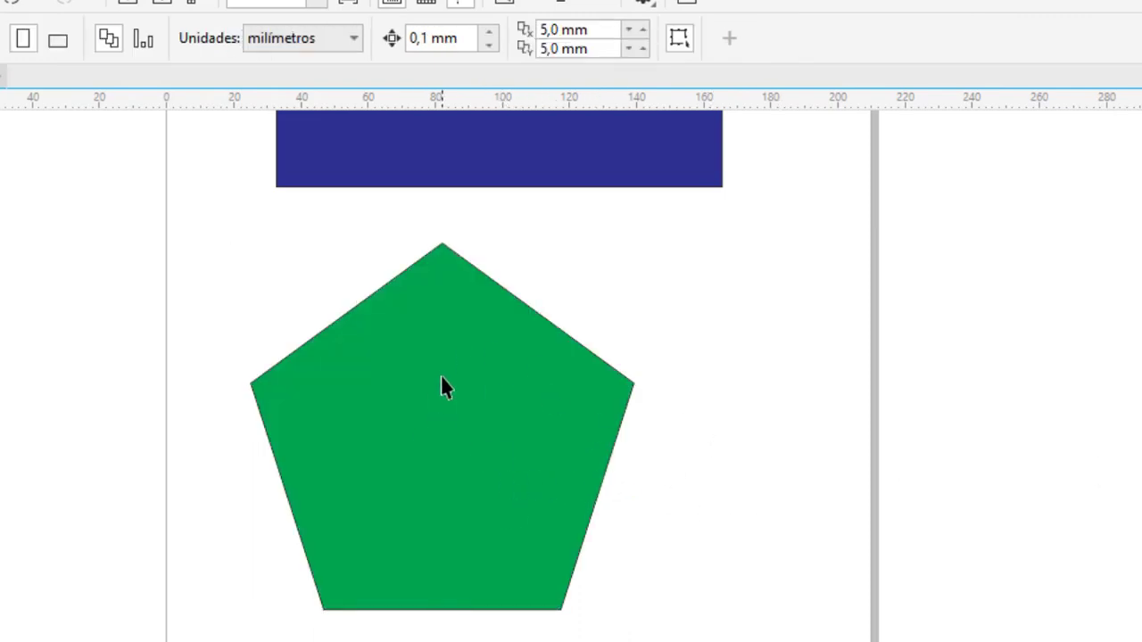
# - Rotate the green pentagon freehand around its centre to about 69.9°
pyautogui.click(546, 385)
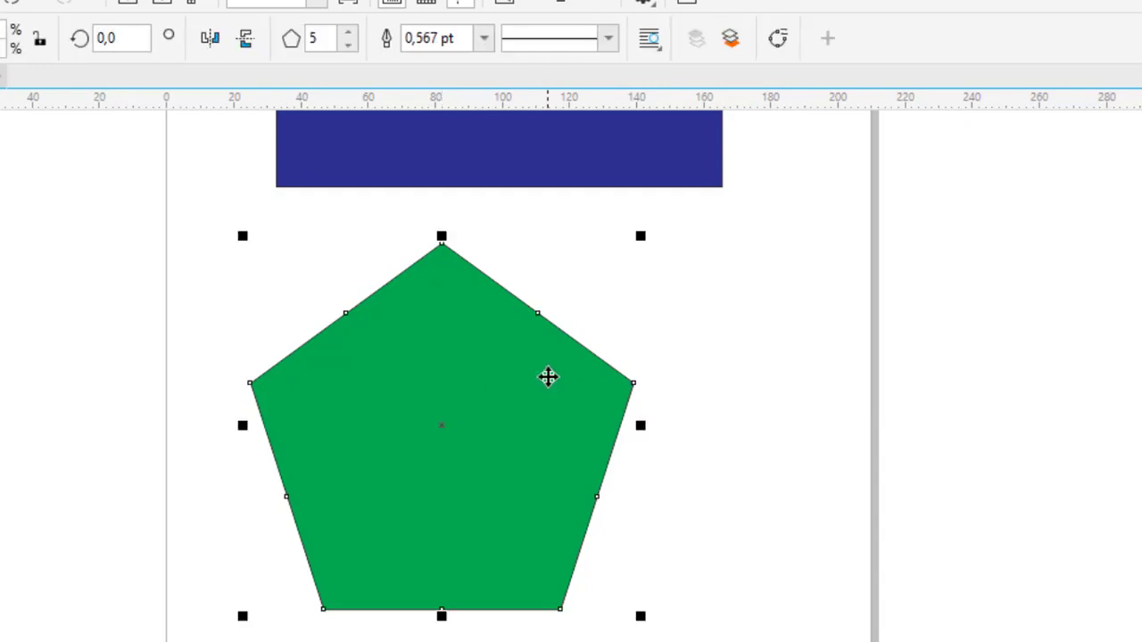
pyautogui.click(521, 419)
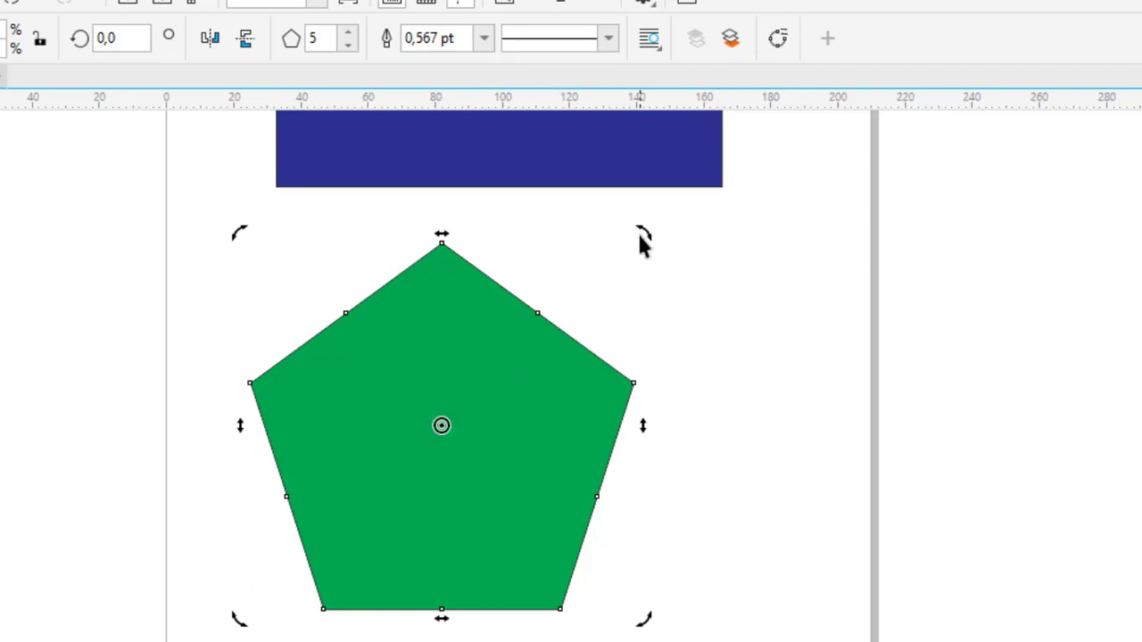
pyautogui.moveTo(638, 234); pyautogui.dragTo(387, 209)
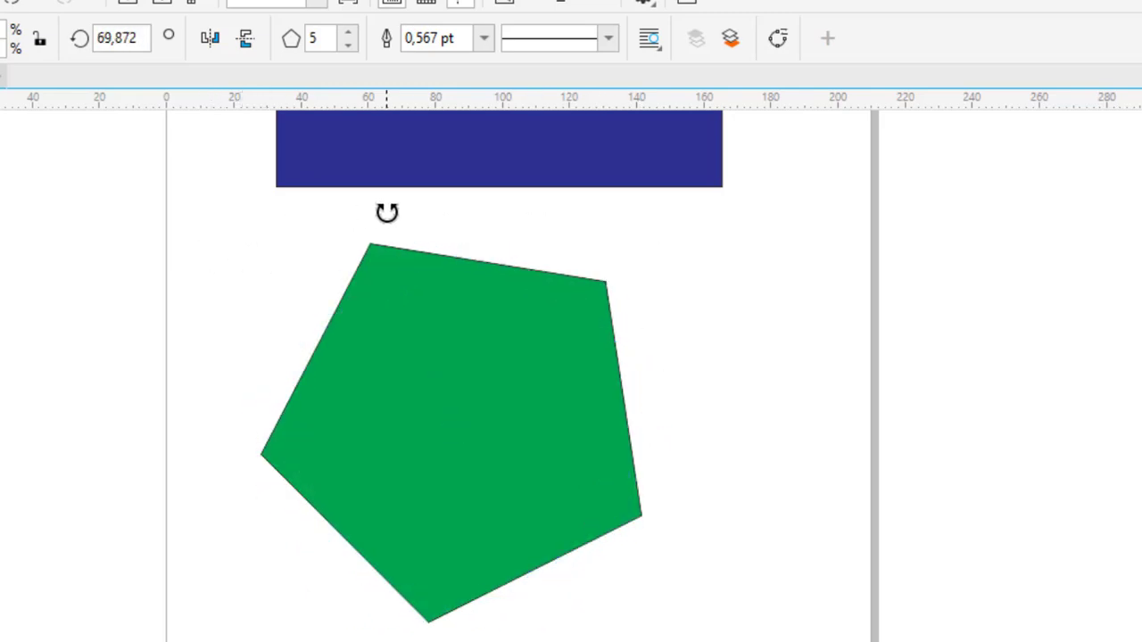
# - Set the pentagon's rotation angle to exactly 90° and then to 180°
pyautogui.doubleClick(139, 38)
pyautogui.write('90')
pyautogui.press('Return')
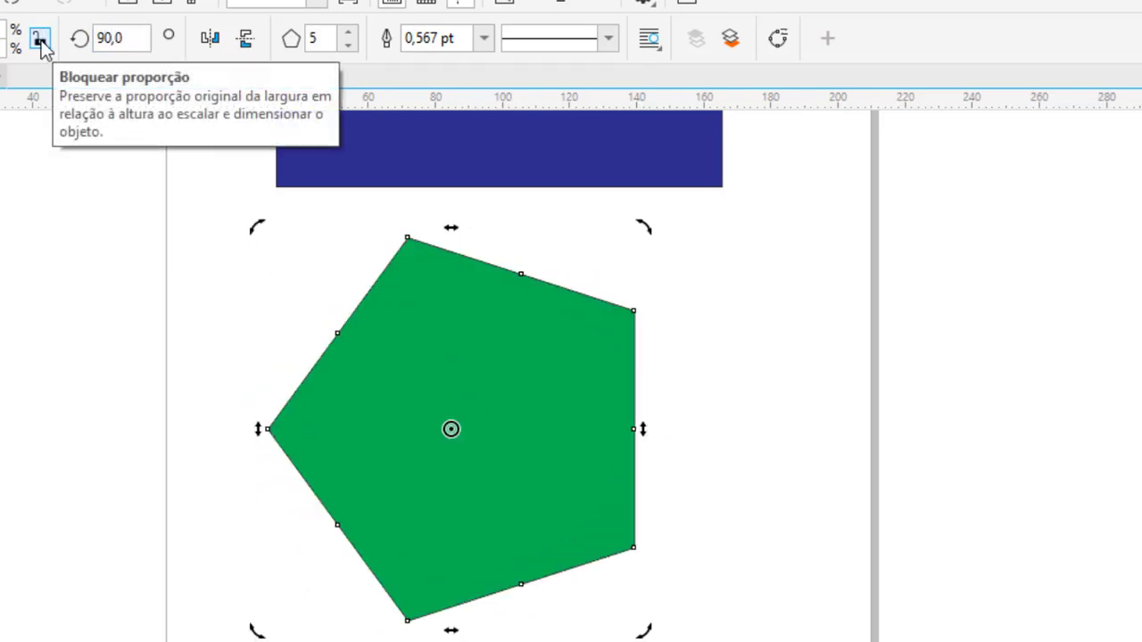
pyautogui.doubleClick(114, 38)
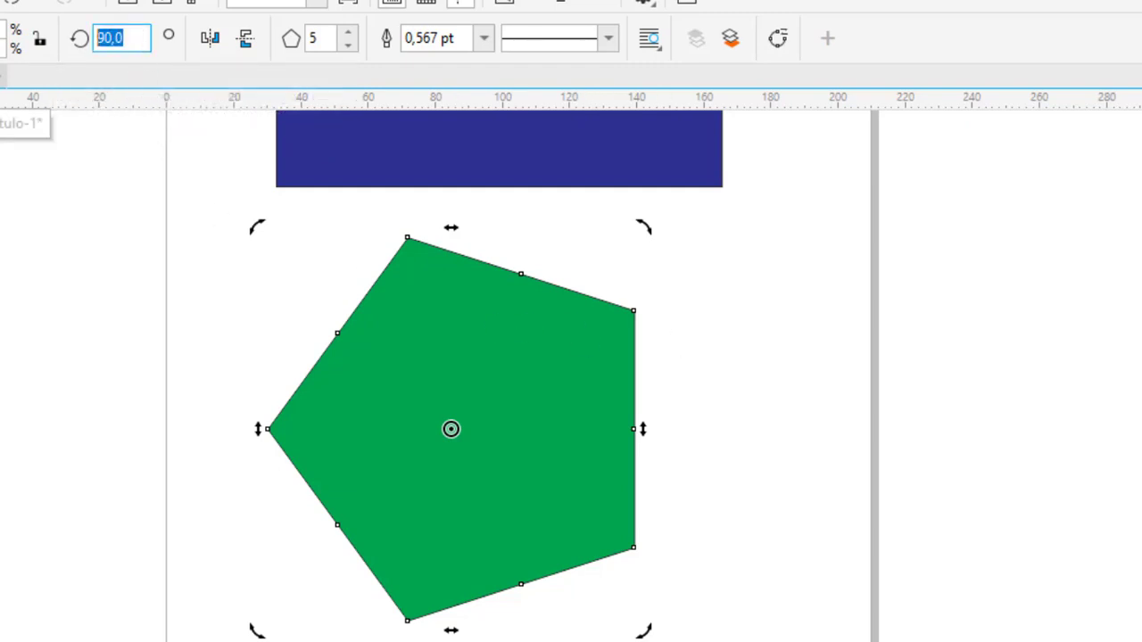
pyautogui.write('180')
pyautogui.press('Return')
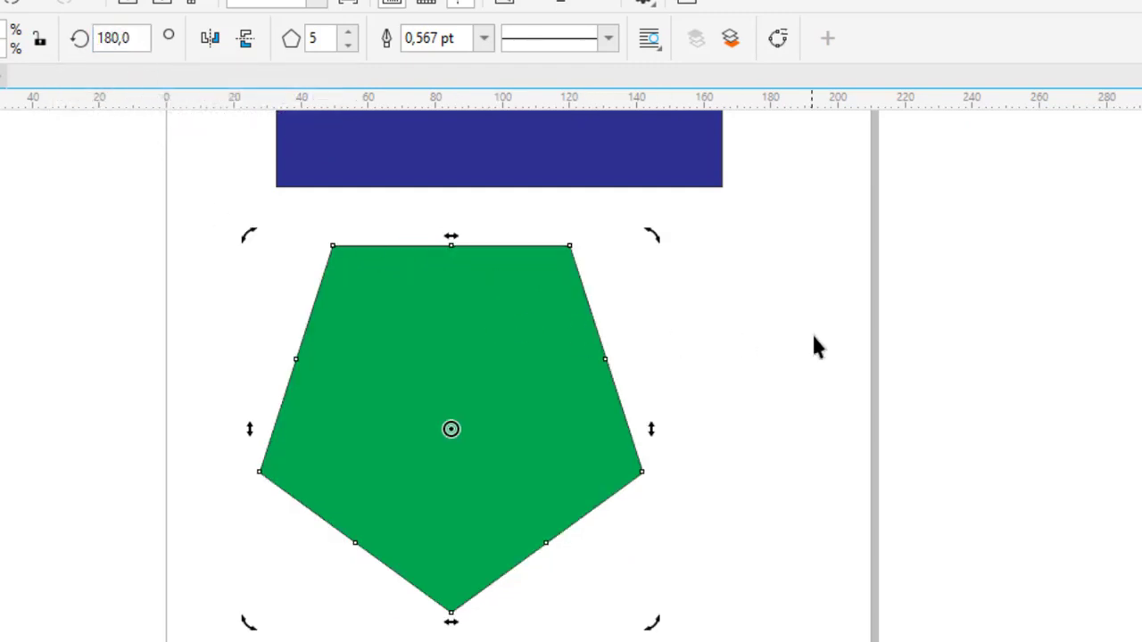
pyautogui.click(709, 376)
# - Place a copy of the blue rectangle about 180 mm to its left, outside the page
pyautogui.scroll(-4, 461, 390)
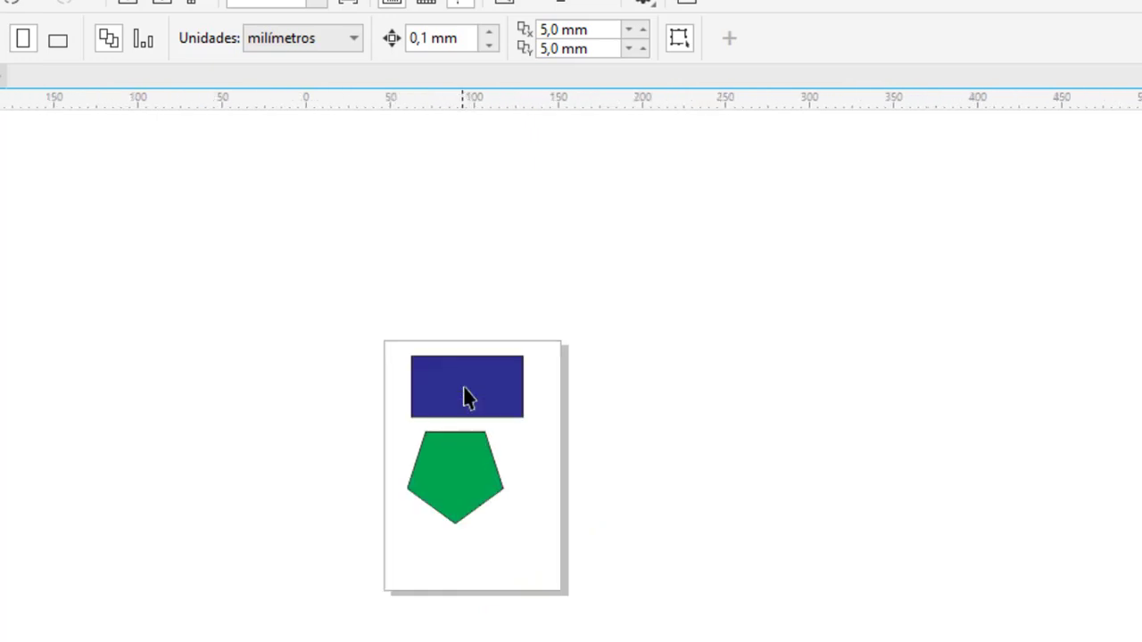
pyautogui.scroll(2, 466, 397)
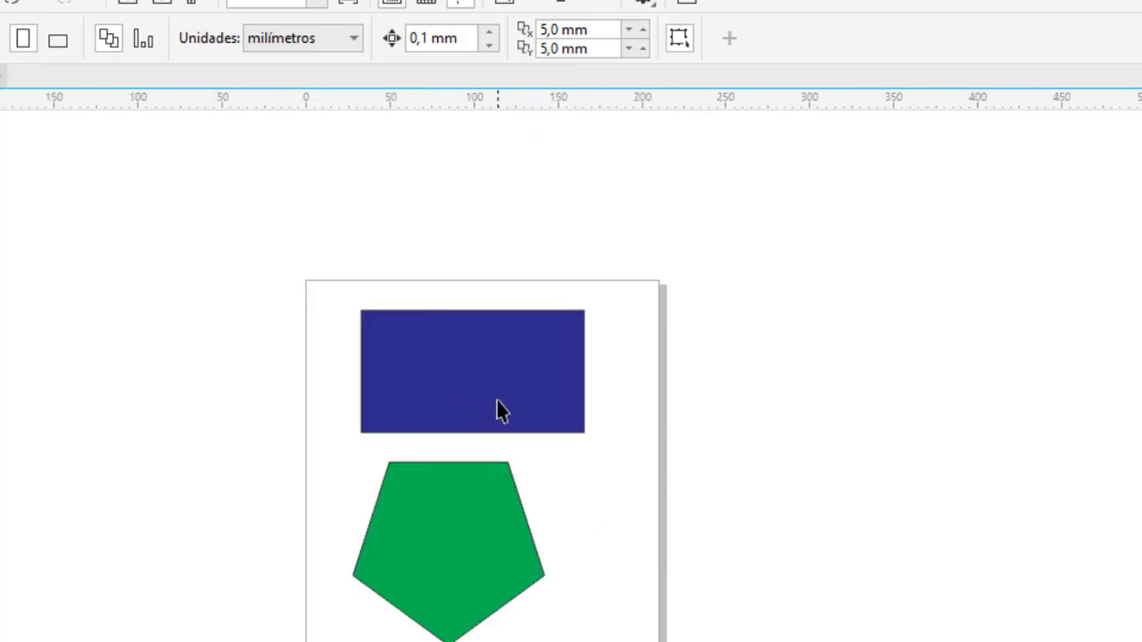
pyautogui.moveTo(496, 409); pyautogui.dragTo(192, 409)
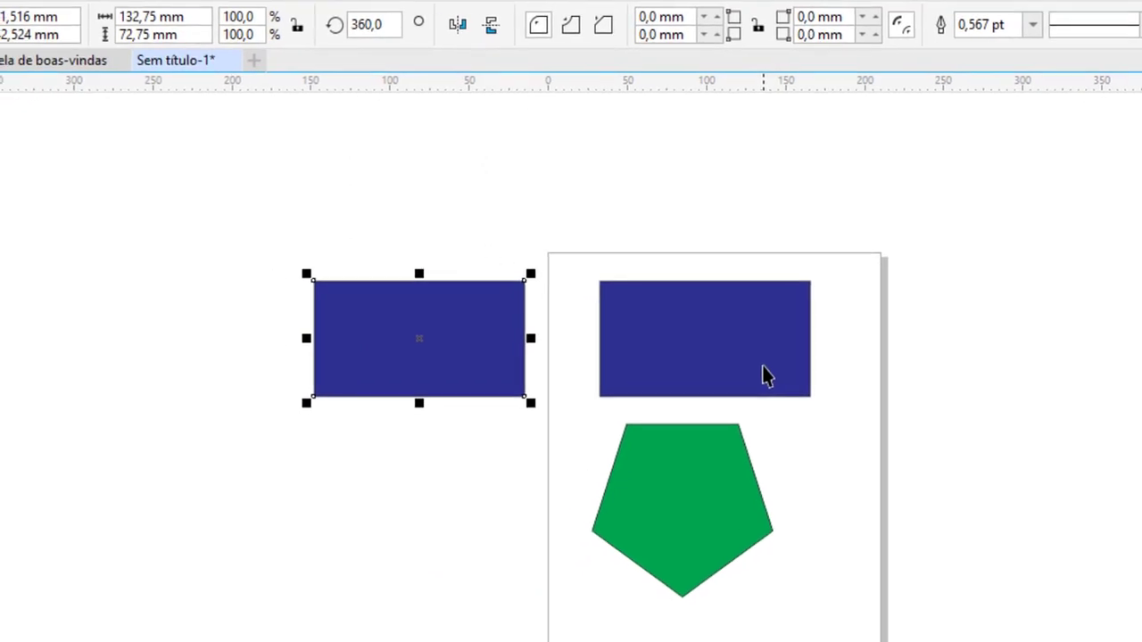
# - Move the copied rectangle's rotation centre about 177 mm to the left of its middle, level with it
pyautogui.click(451, 355)
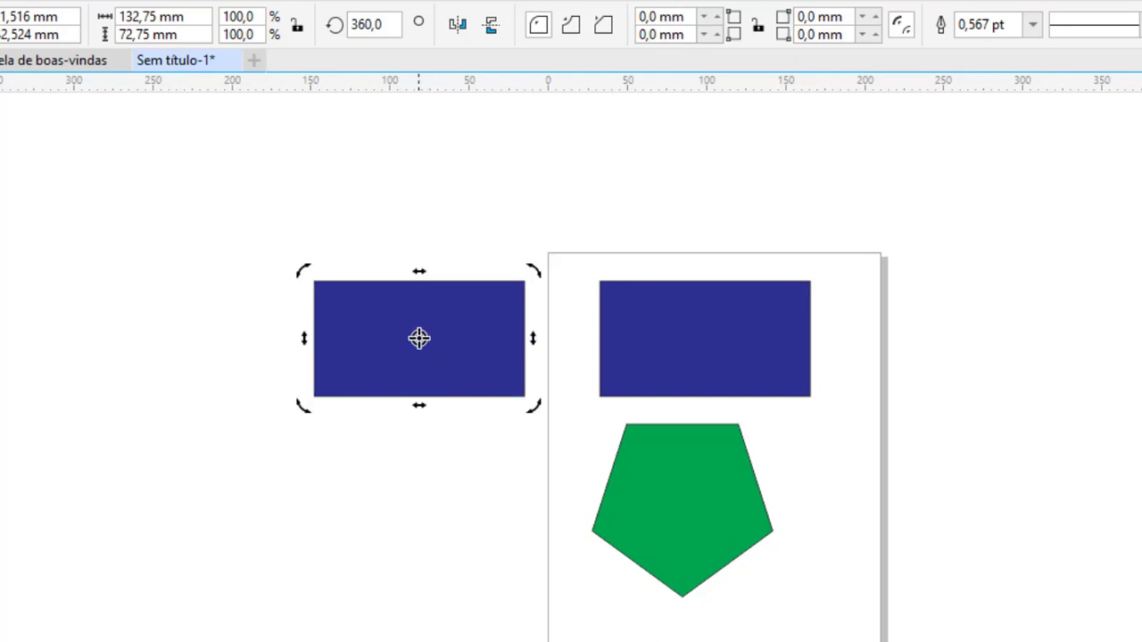
pyautogui.moveTo(268, 337); pyautogui.dragTo(138, 338)
pyautogui.scroll(-2, 275, 387)
pyautogui.scroll(2, 734, 390)
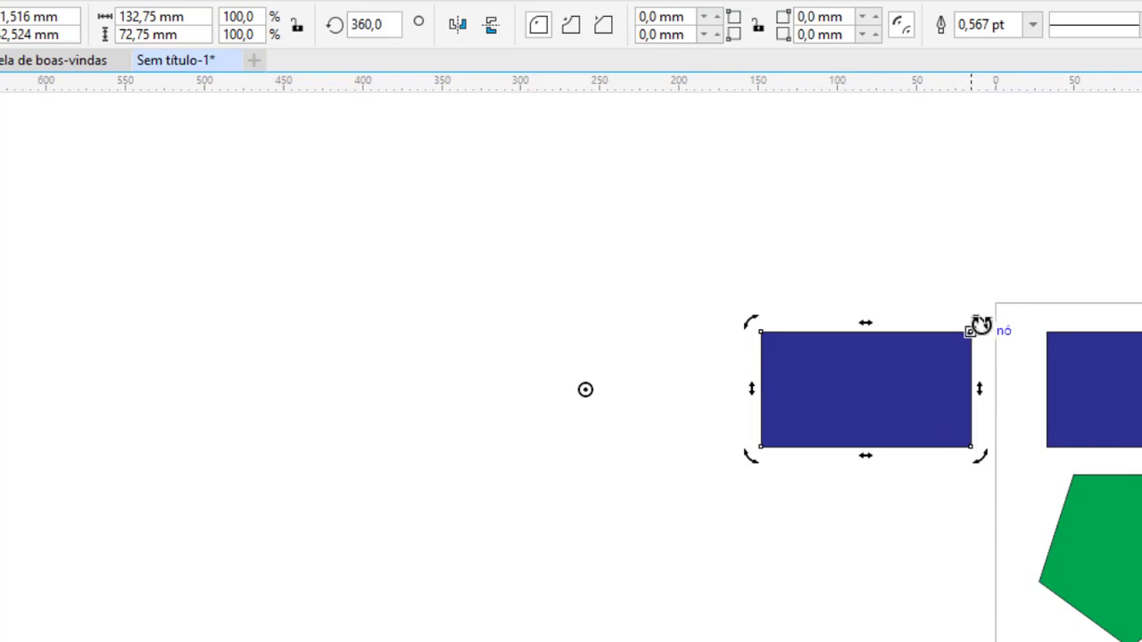
# - Create a copy of the off-page rectangle rotated about 29.5° around the displaced rotation centre, keeping the original in place
pyautogui.moveTo(981, 325); pyautogui.dragTo(883, 149)
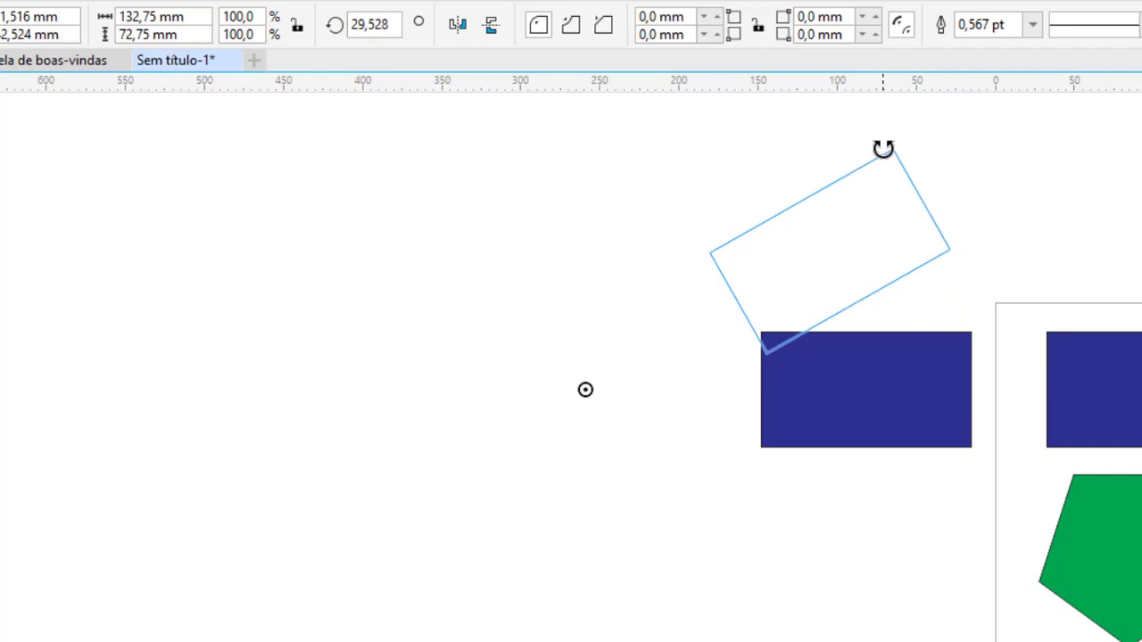
pyautogui.moveTo(883, 149); pyautogui.dragTo(883, 154)
pyautogui.moveTo(883, 154); pyautogui.dragTo(890, 152)
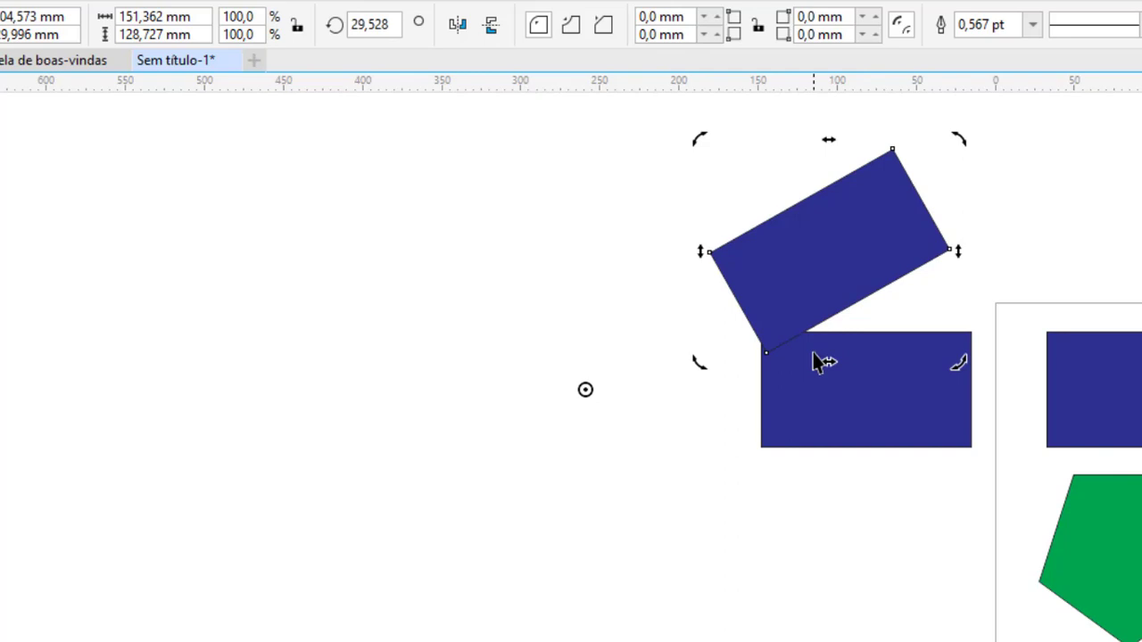
# - Repeat the rotated duplication ten times to complete a ring of rectangles around the rotation centre, then deselect
pyautogui.hotkey('ctrl', 'r')
pyautogui.hotkey('ctrl', 'r')
pyautogui.hotkey('ctrl', 'r')
pyautogui.hotkey('ctrl', 'r')
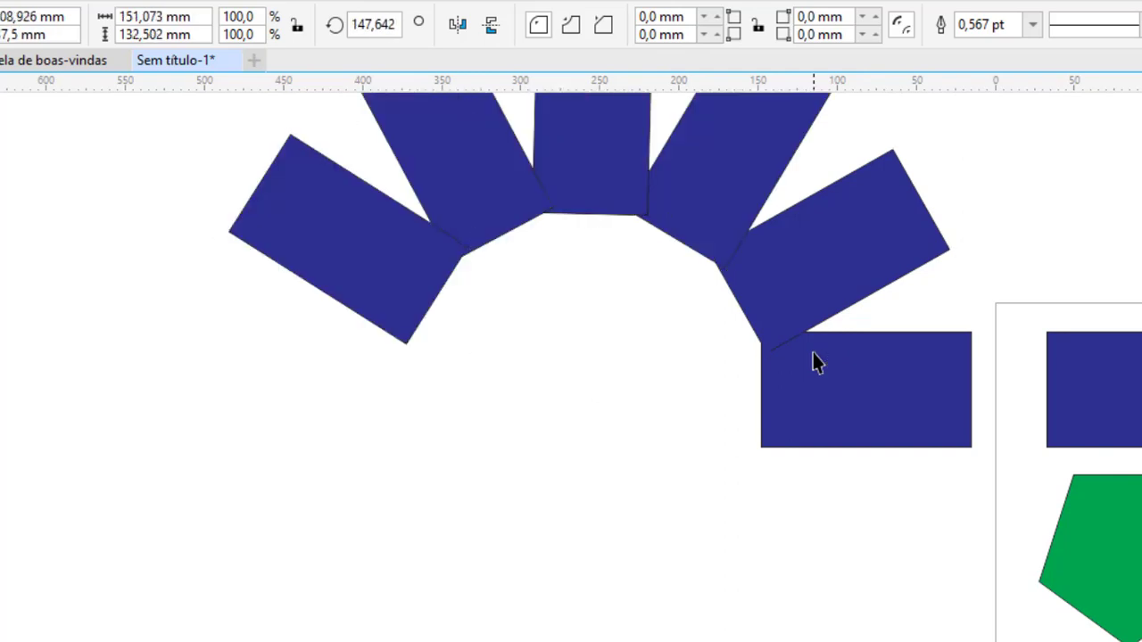
pyautogui.hotkey('ctrl', 'r')
pyautogui.hotkey('ctrl', 'r')
pyautogui.hotkey('ctrl', 'r')
pyautogui.hotkey('ctrl', 'r')
pyautogui.hotkey('ctrl', 'r')
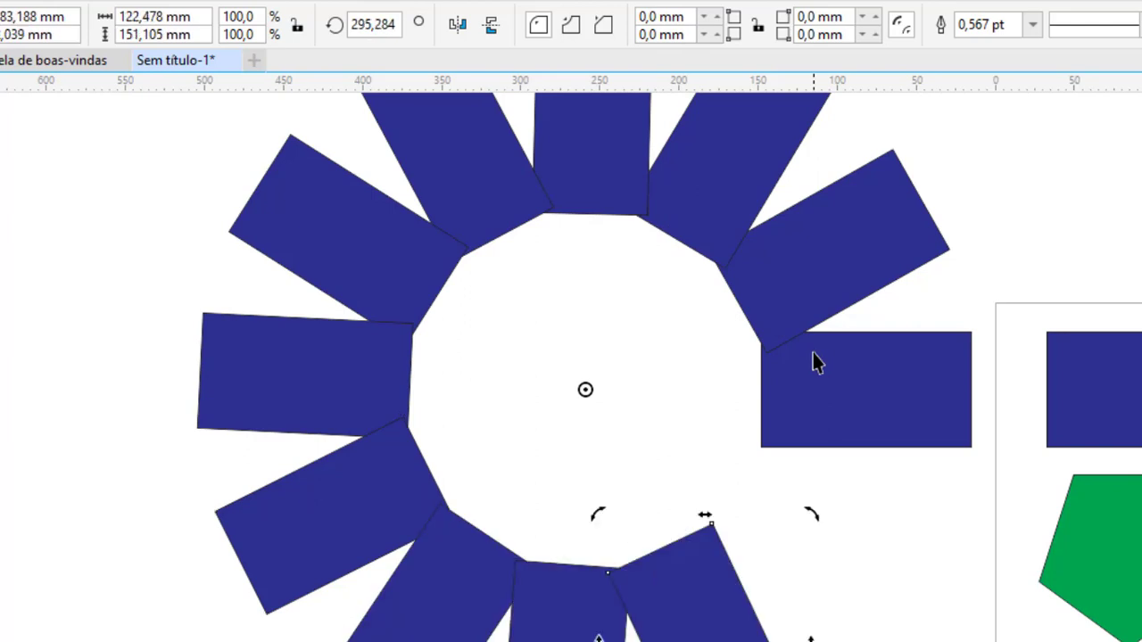
pyautogui.hotkey('ctrl', 'r')
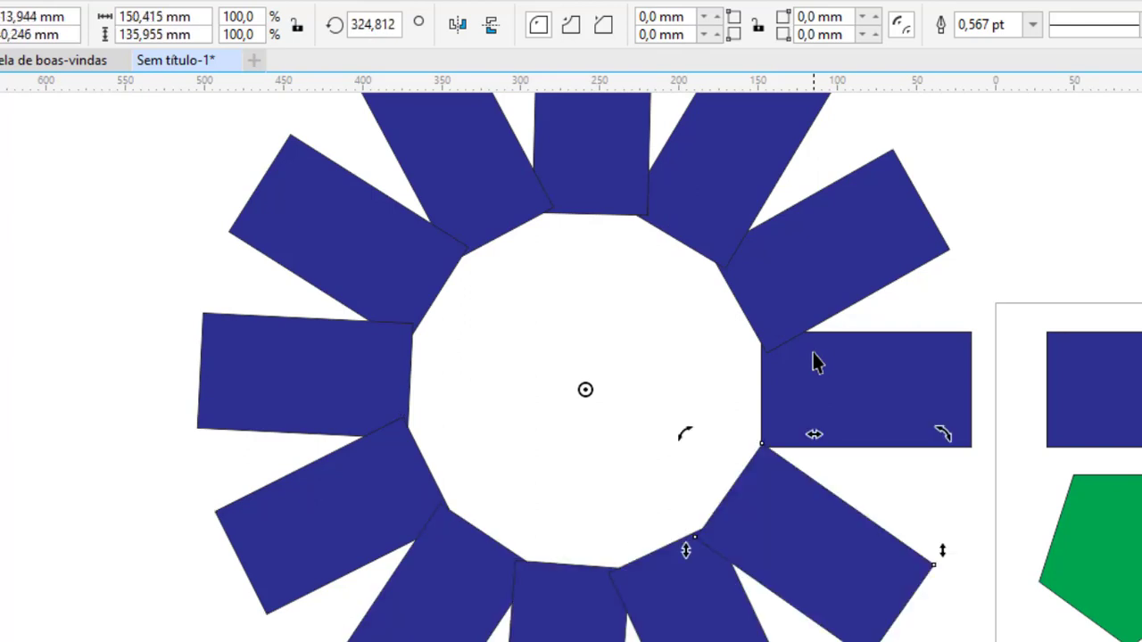
pyautogui.press('Escape')
pyautogui.scroll(-2, 815, 361)
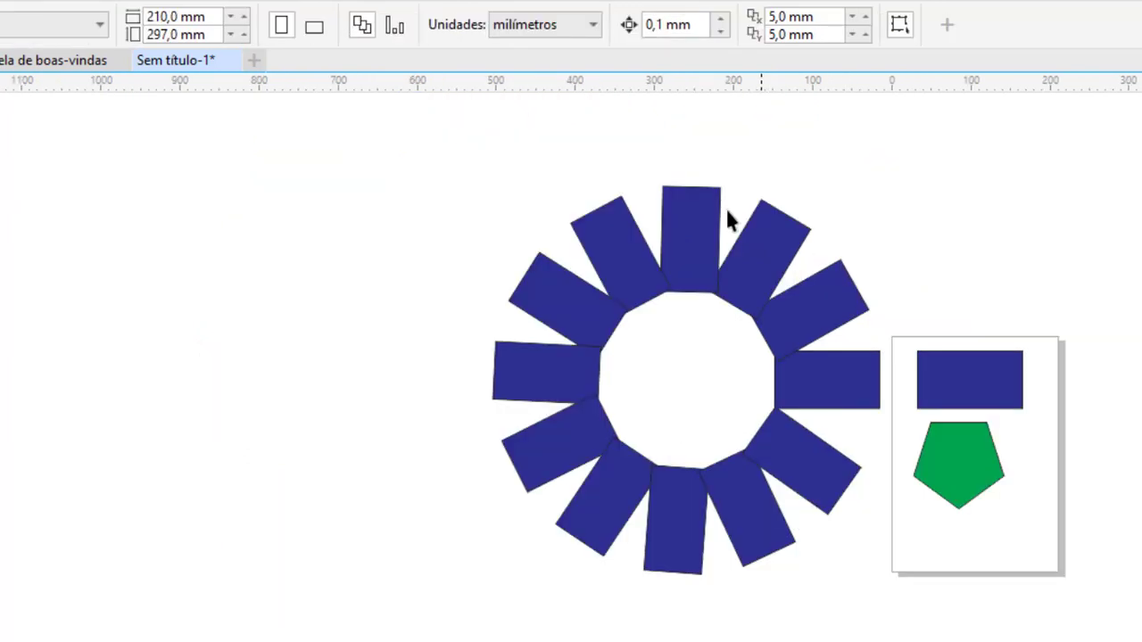
# - Inspect the ring of blue rectangles and one of its rotated copies
pyautogui.click(803, 318)
pyautogui.click(761, 256)
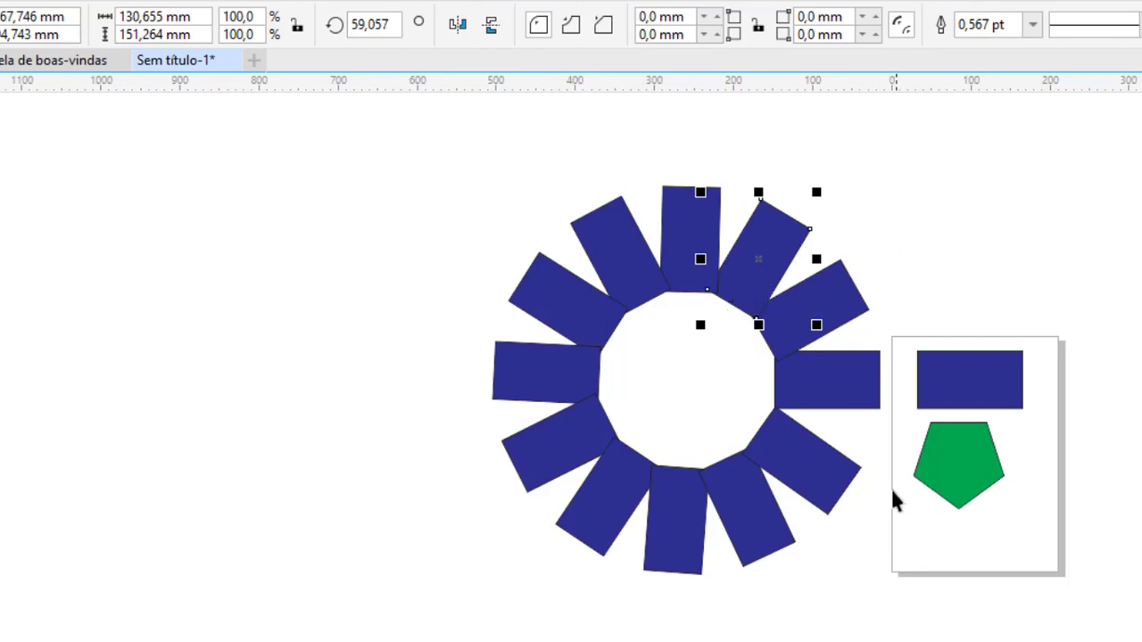
pyautogui.scroll(1, 542, 277)
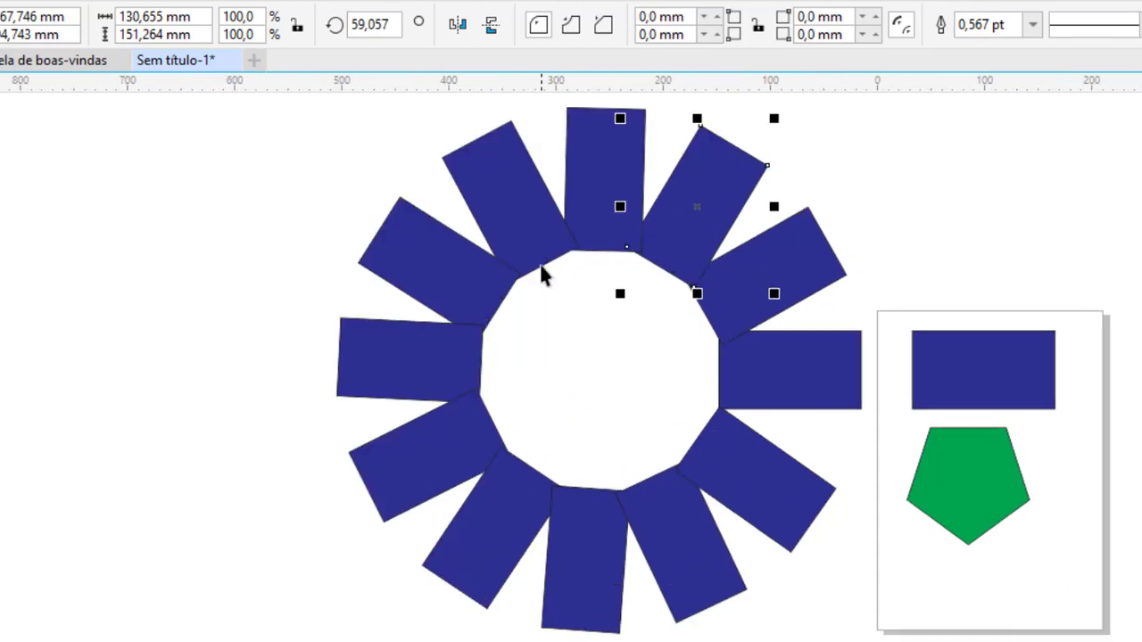
pyautogui.click(563, 324)
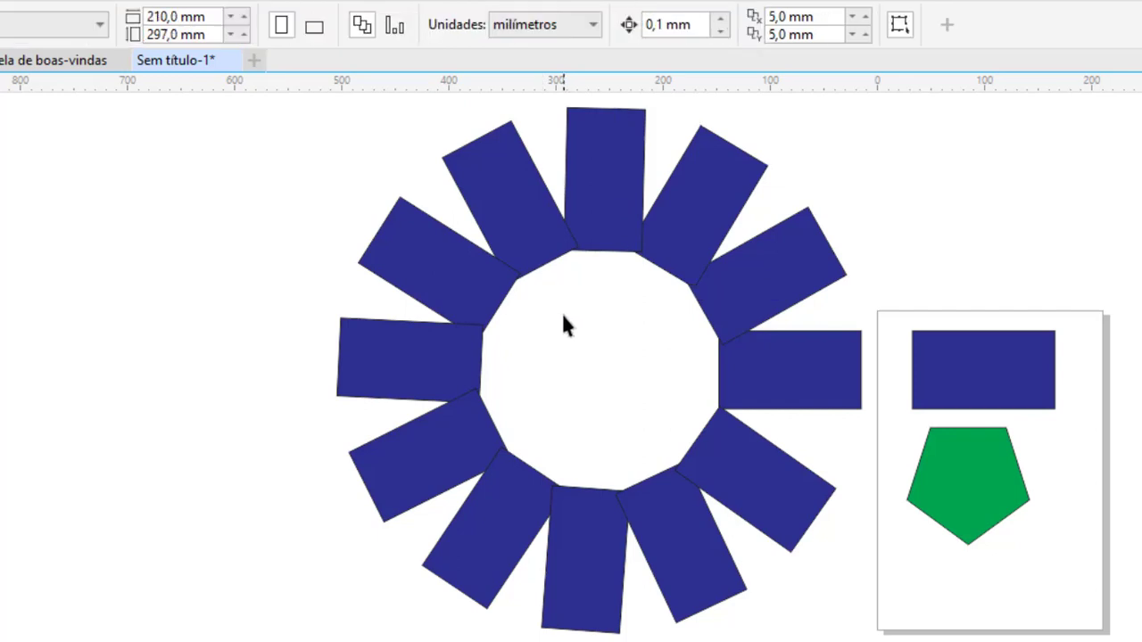